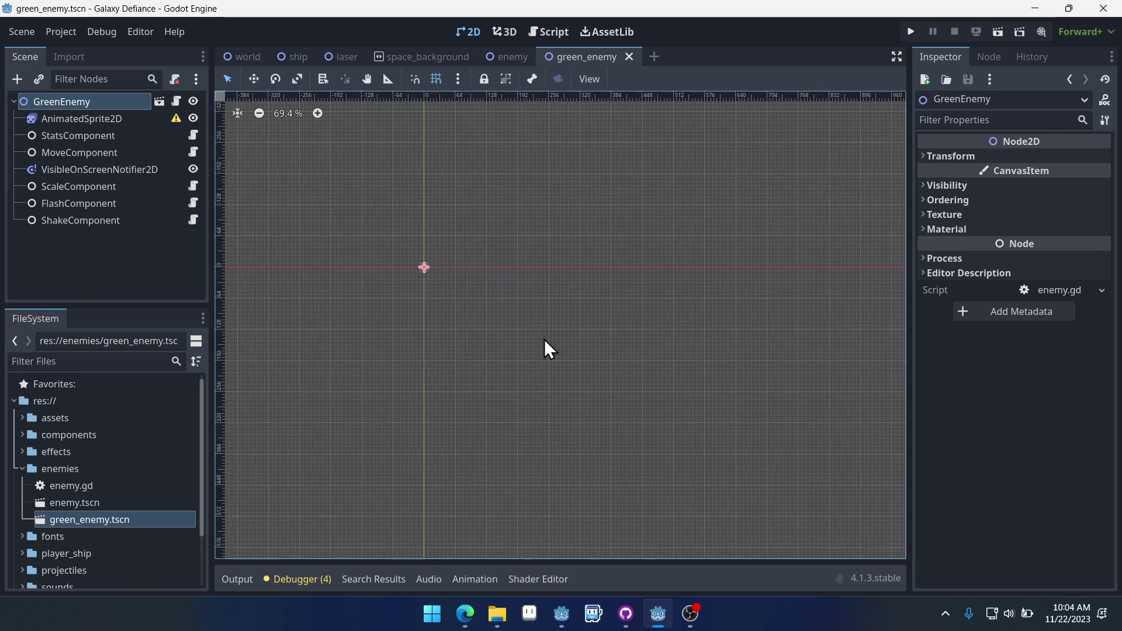
- Create a new SpriteFrames resource for the AnimatedSprite2D node in the green_enemy scene
middle_drag(443, 290, 546, 296)
scroll(474, 245, up, 1)
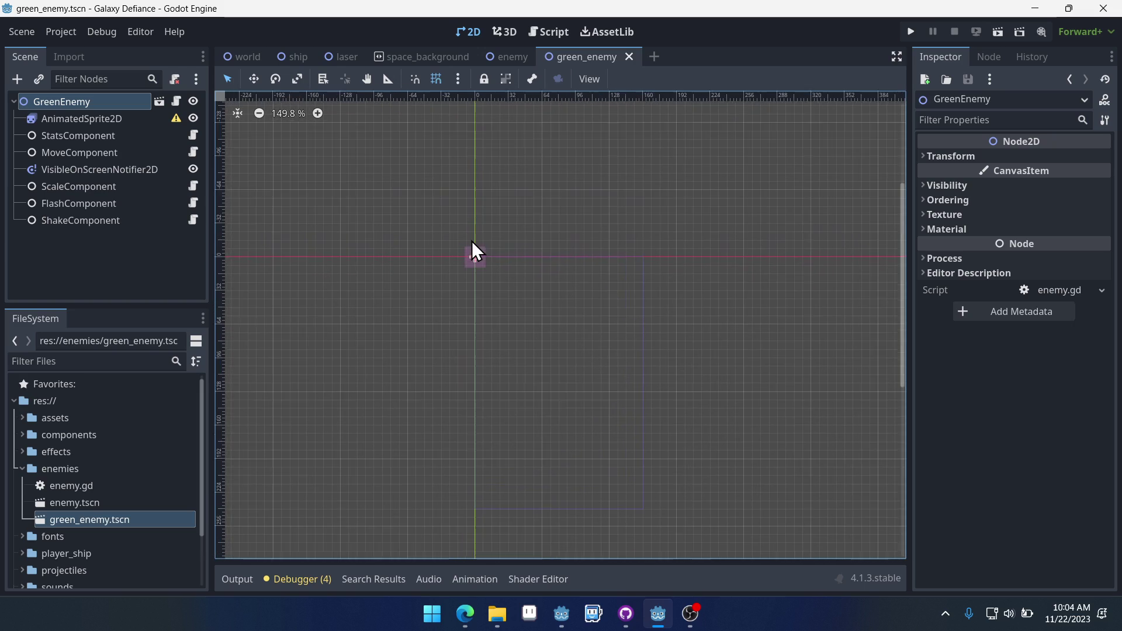
key(ctrl+s)
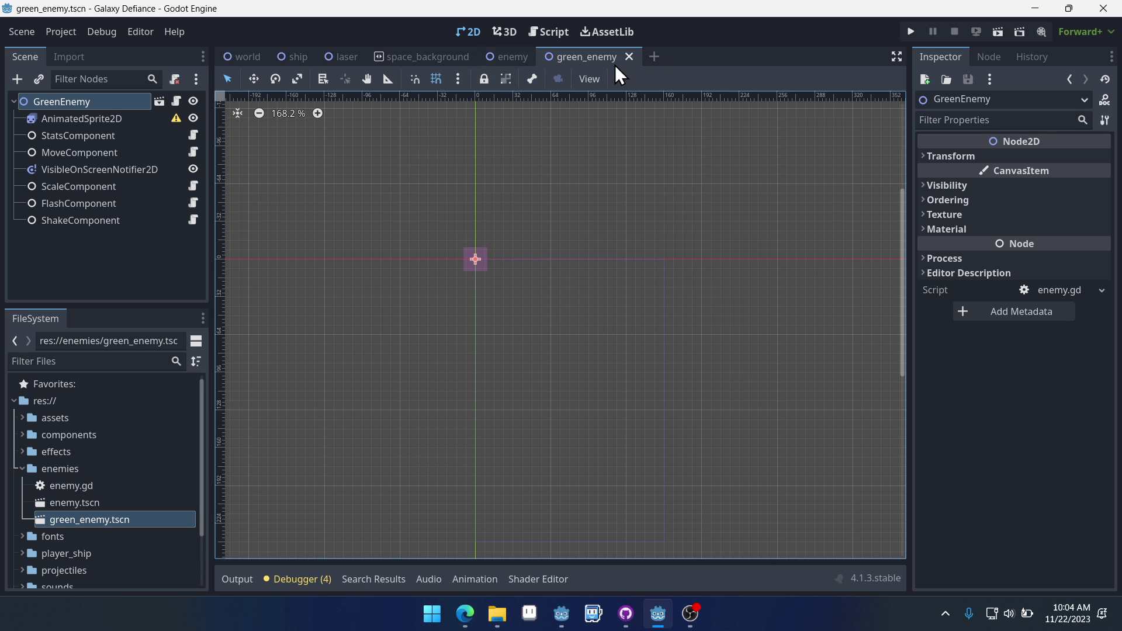
click(104, 104)
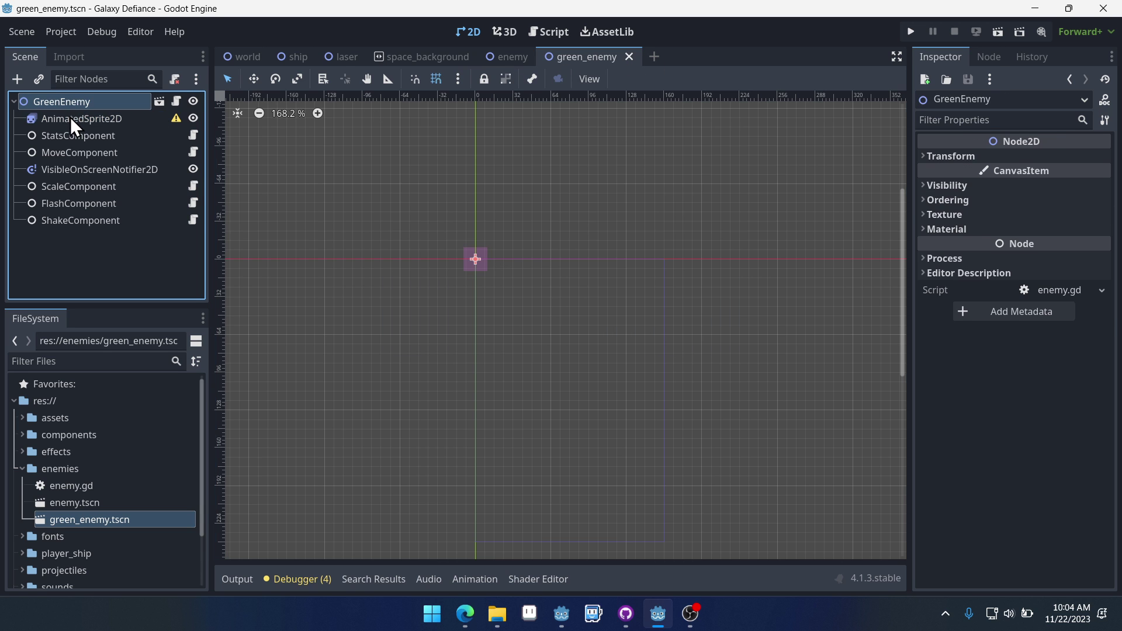
click(71, 117)
click(963, 156)
click(1047, 173)
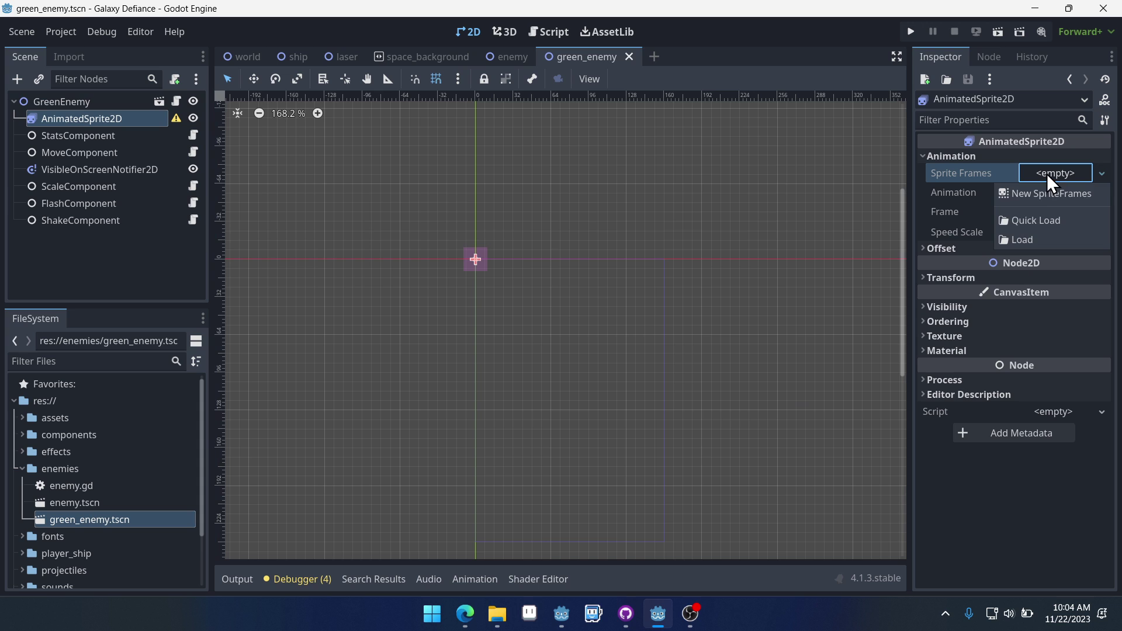
click(1048, 198)
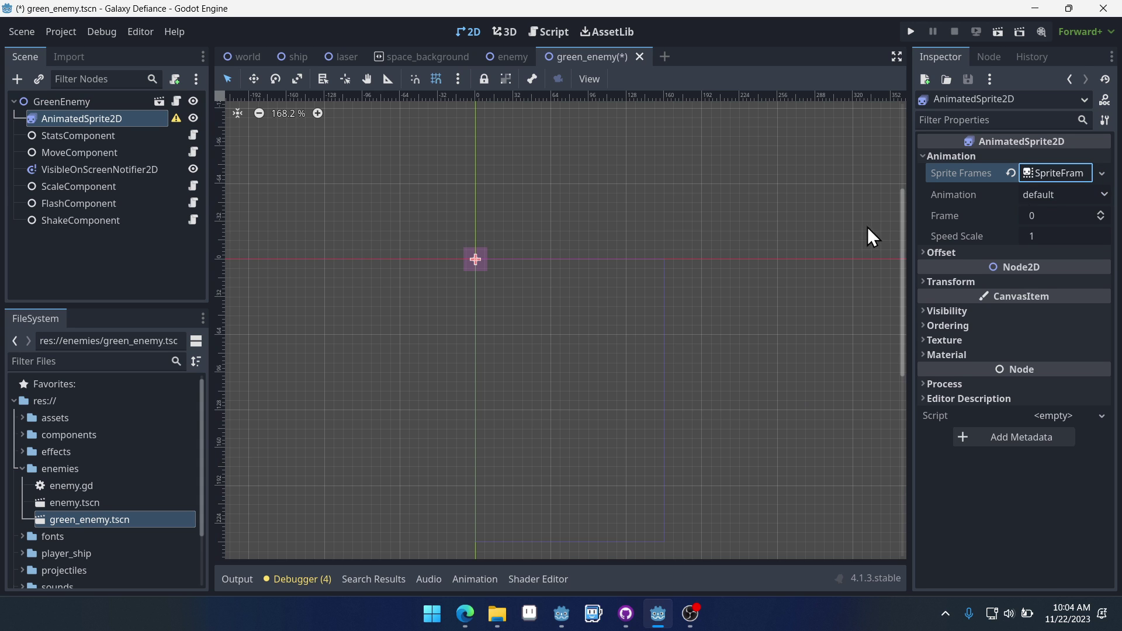
- Open the new SpriteFrames resource for editing and load green_enemy.png from res://assets as the sprite sheet for its default animation
click(1056, 195)
click(1063, 172)
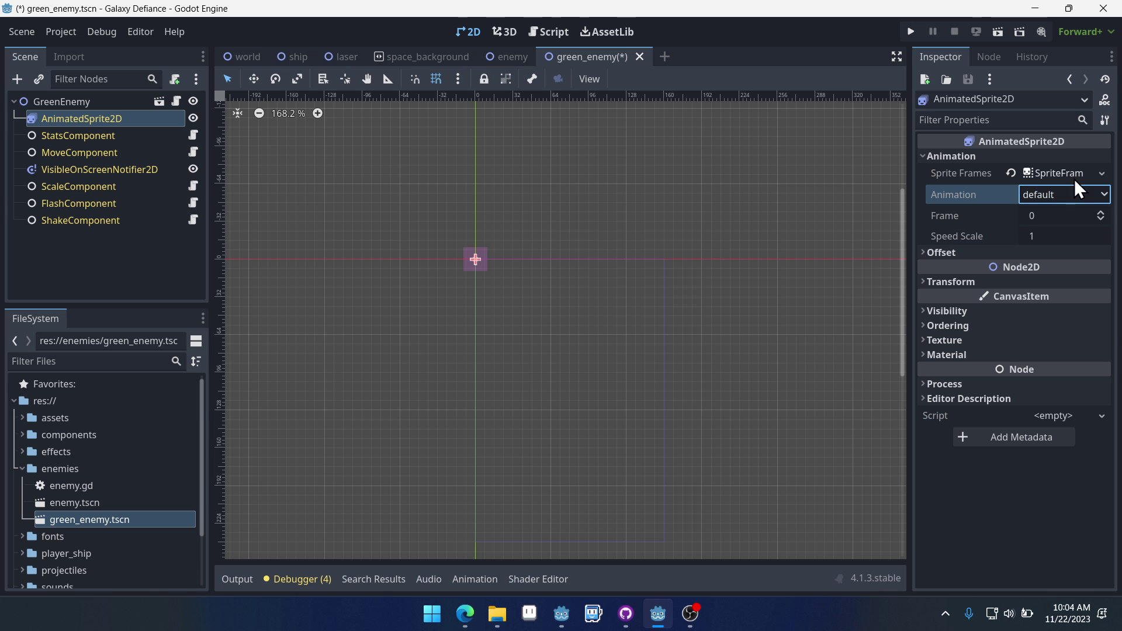
click(1058, 172)
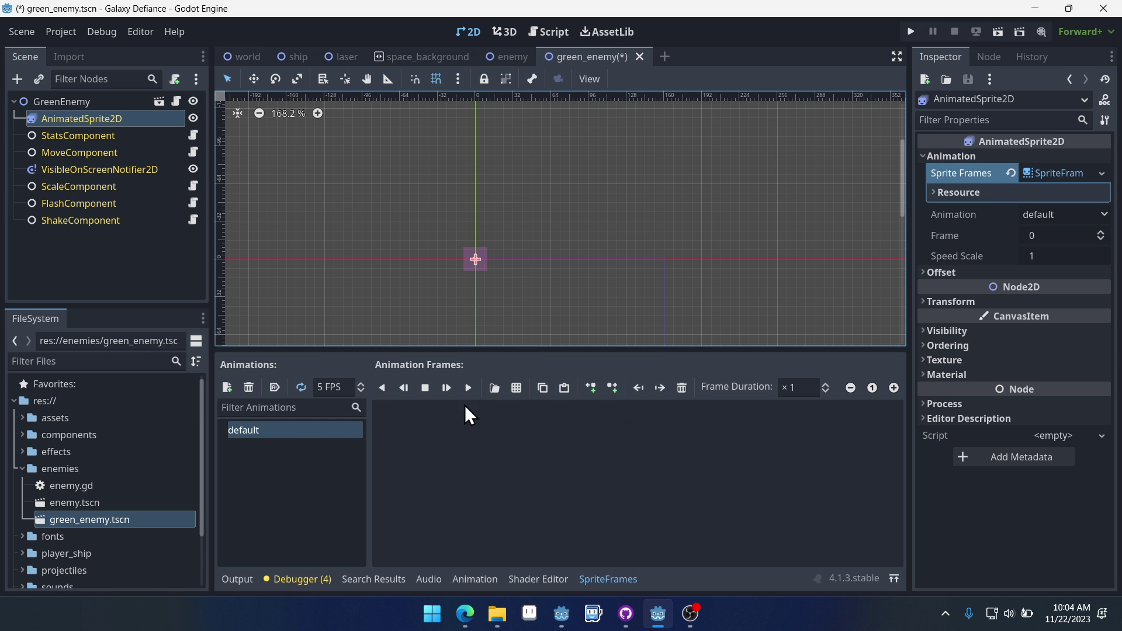
click(515, 388)
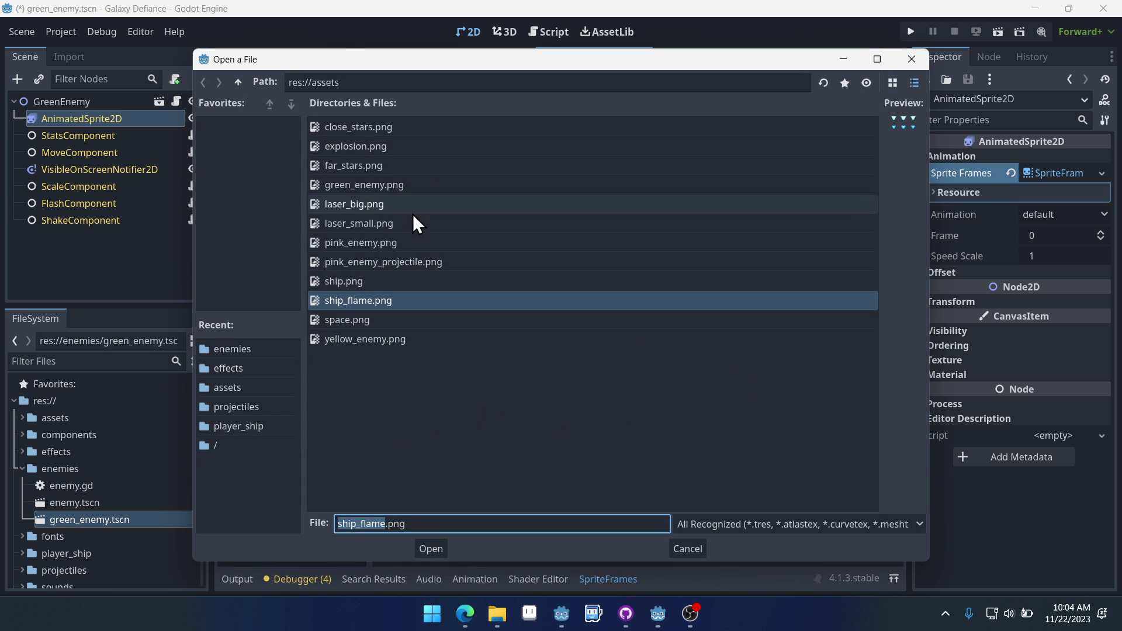
click(689, 549)
click(516, 388)
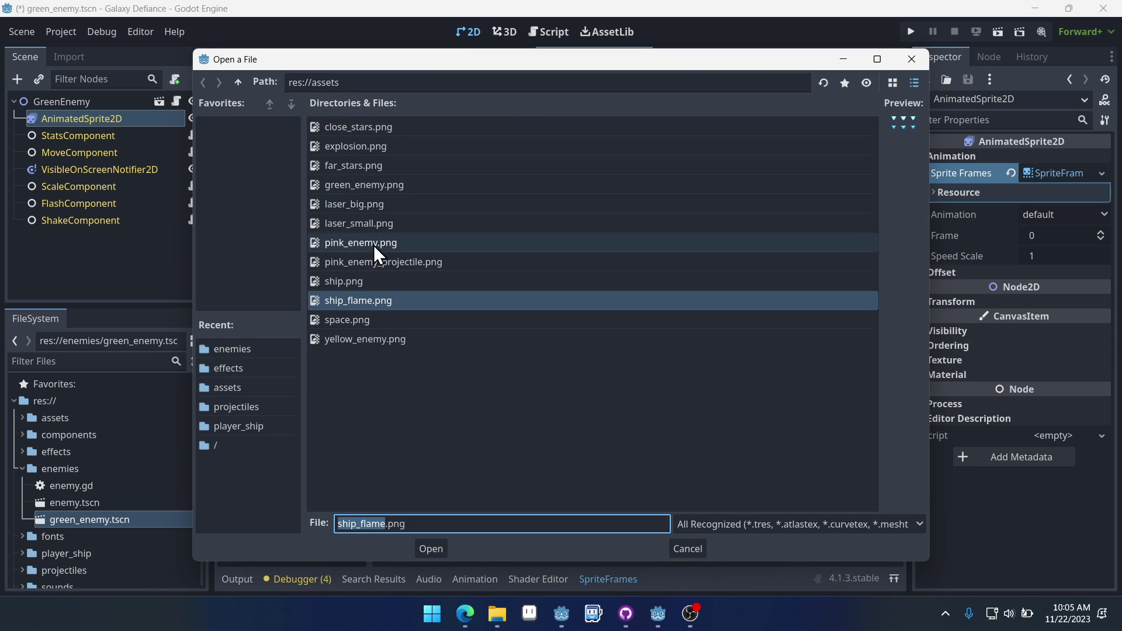
click(373, 185)
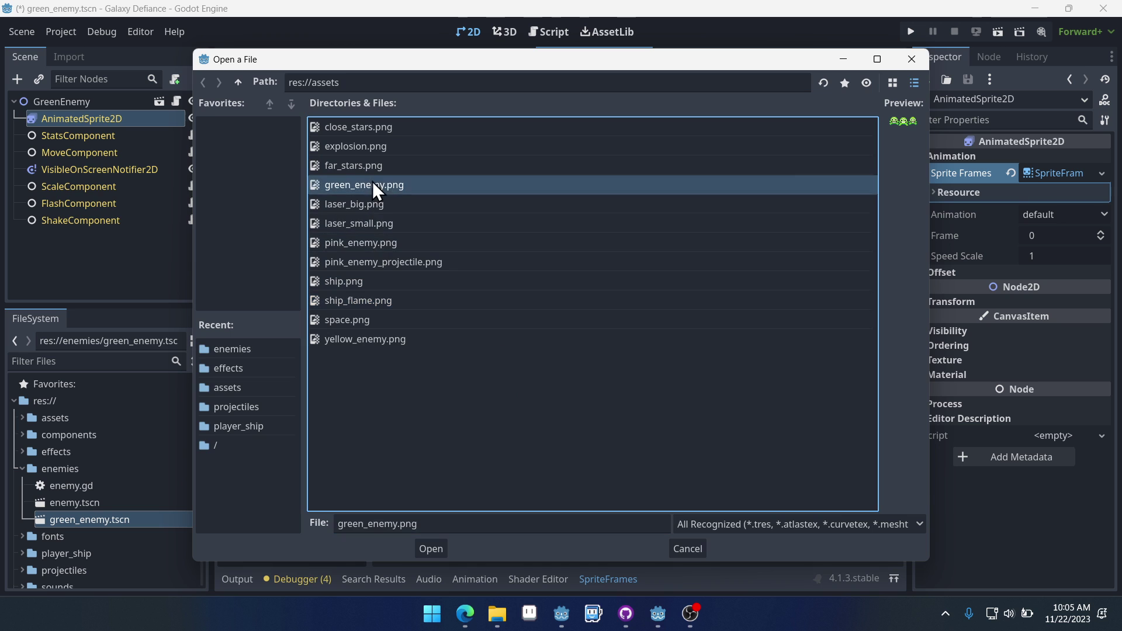
click(430, 550)
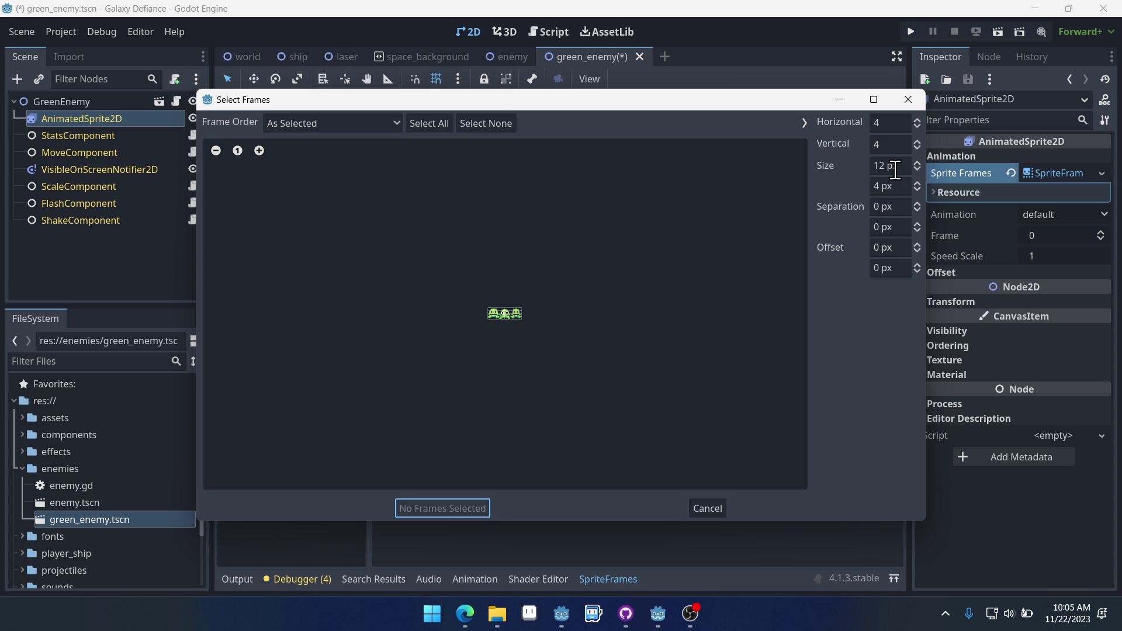
- Divide the green enemy sprite sheet into 3 horizontal and 1 vertical frames
click(918, 126)
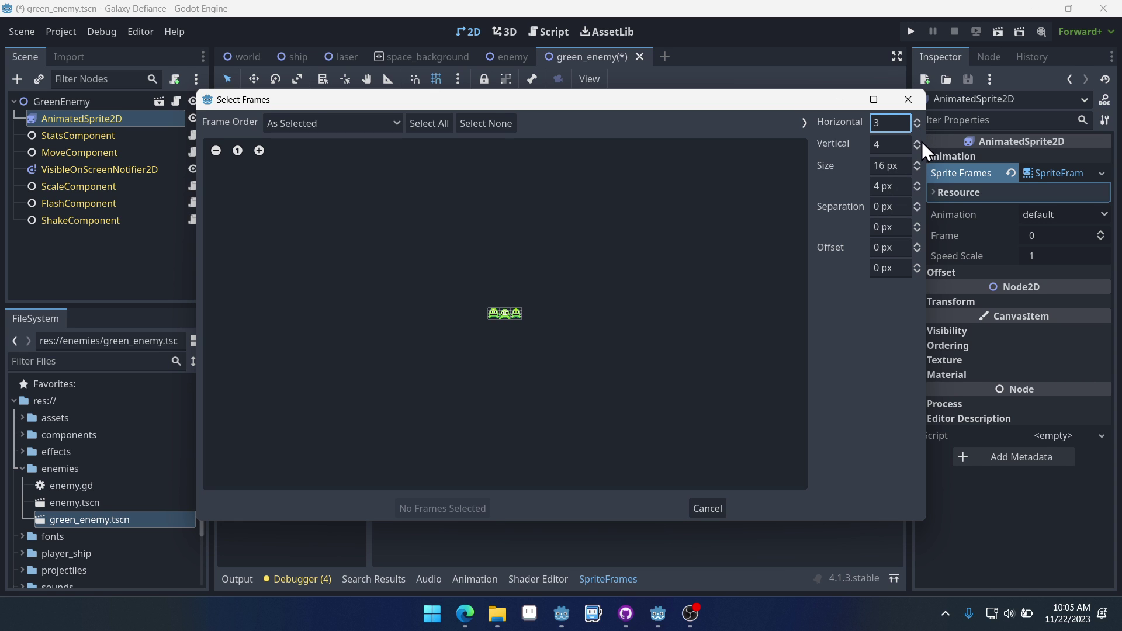
click(918, 147)
click(919, 148)
click(919, 147)
- Select the three green enemy frames in order and add them to the default animation
scroll(502, 314, up, 4)
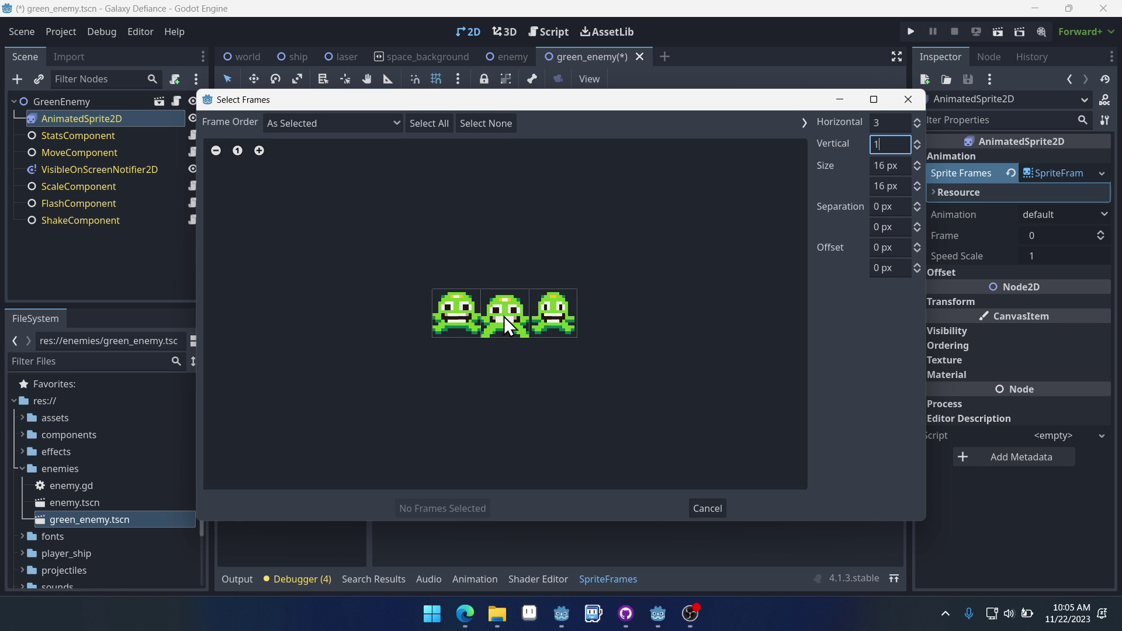
click(447, 320)
click(513, 317)
click(563, 315)
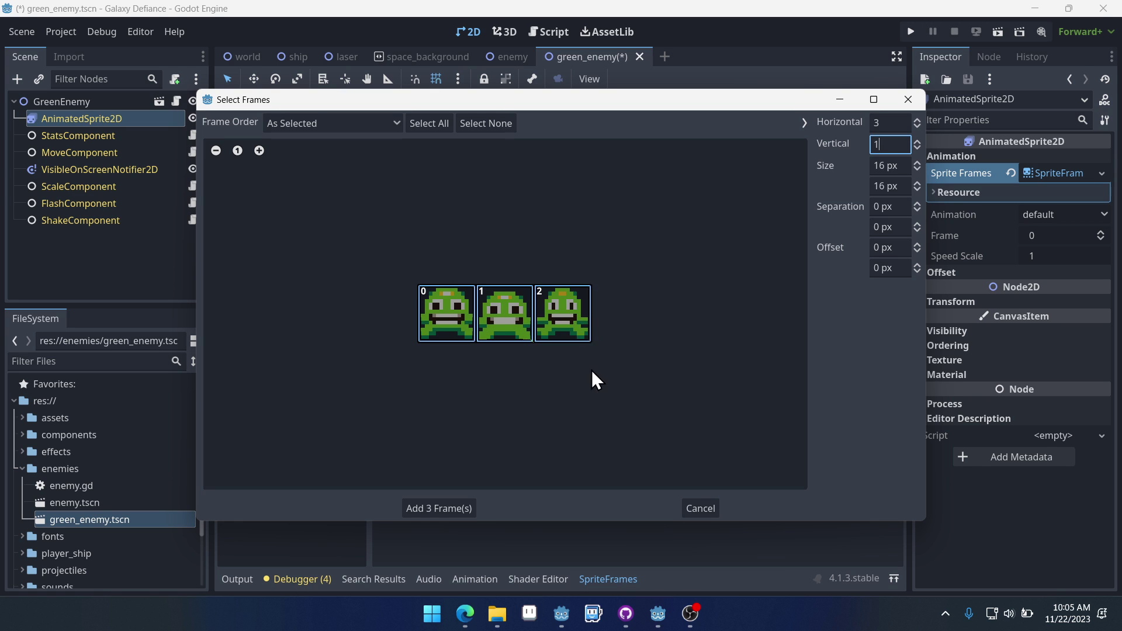
click(440, 508)
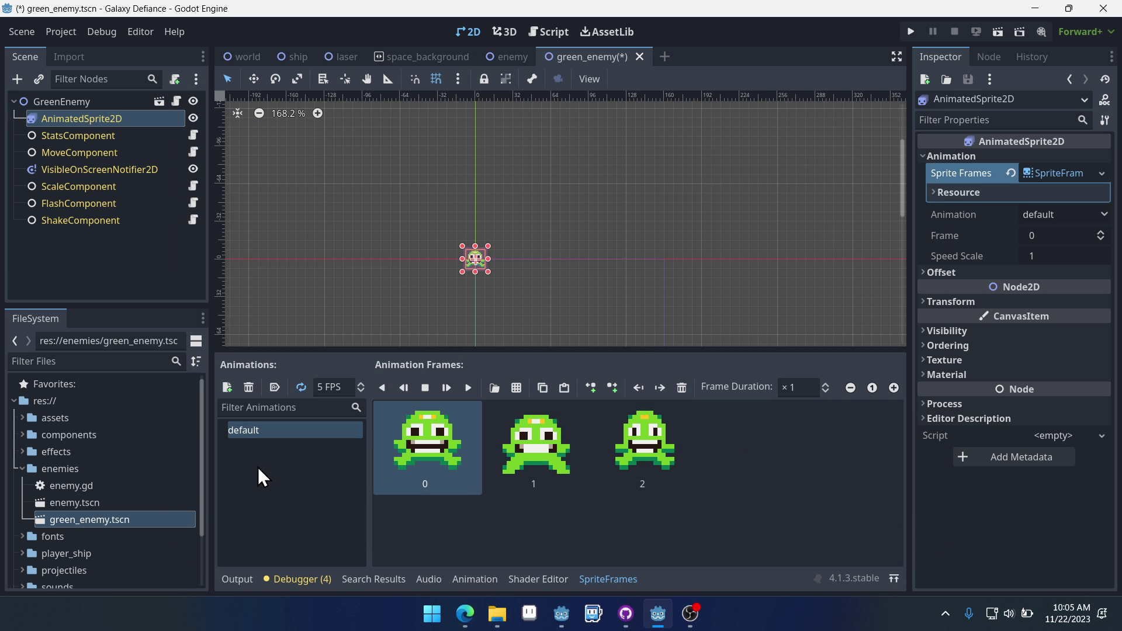
- Rename the default animation to move and set it to autoplay on load
double_click(285, 431)
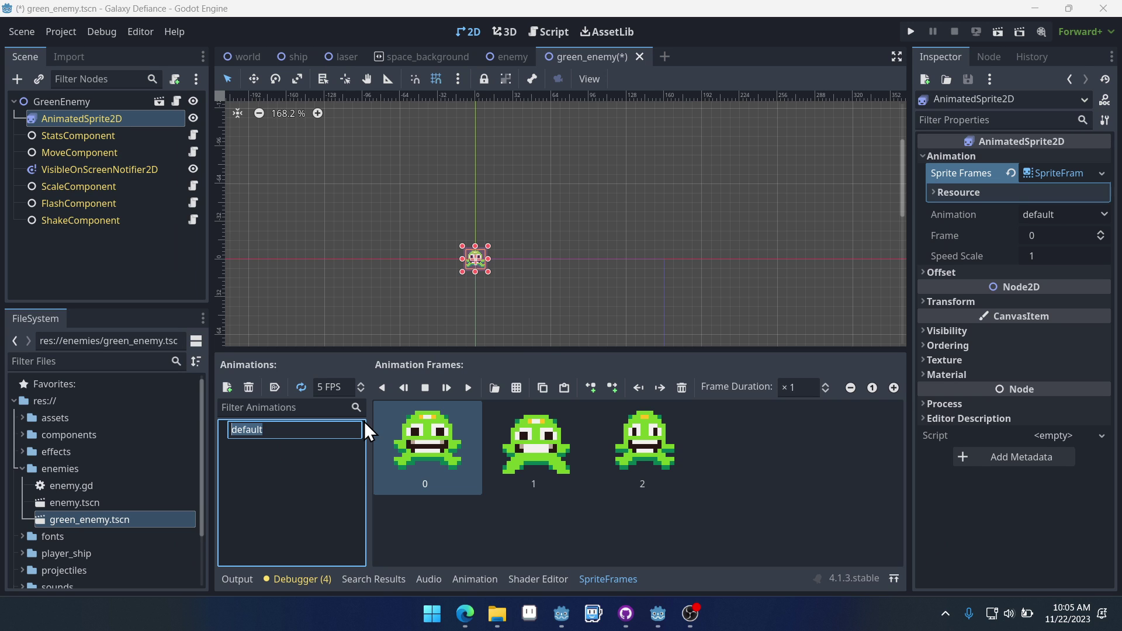
text(move)
key(Return)
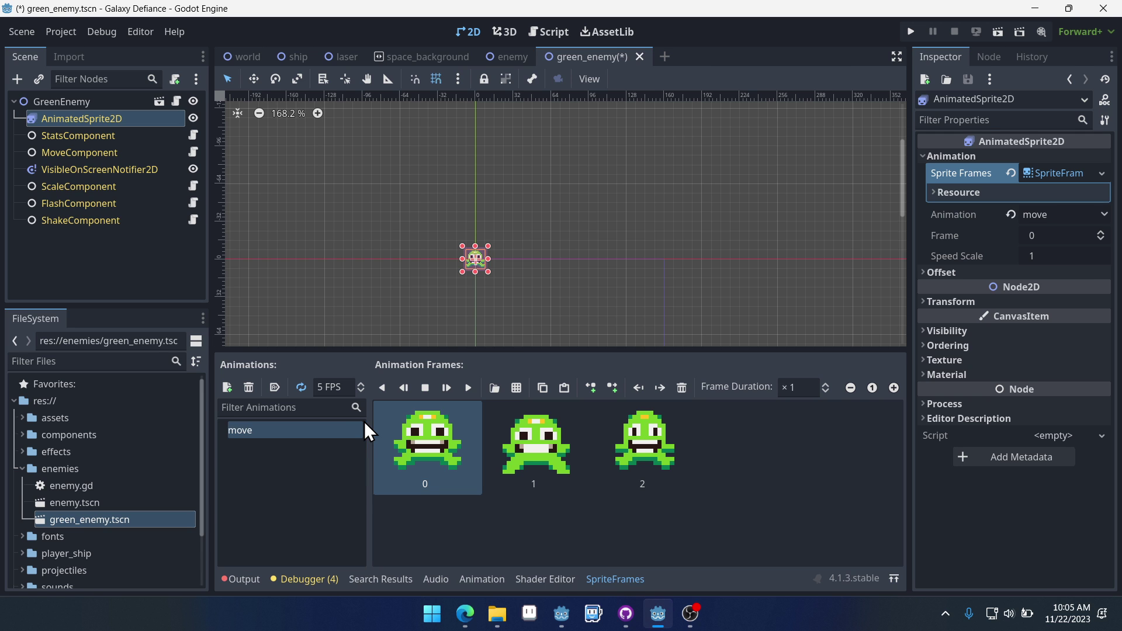
click(274, 388)
- Play the move animation and examine the green enemy sprite up close in the viewport
scroll(503, 257, up, 1)
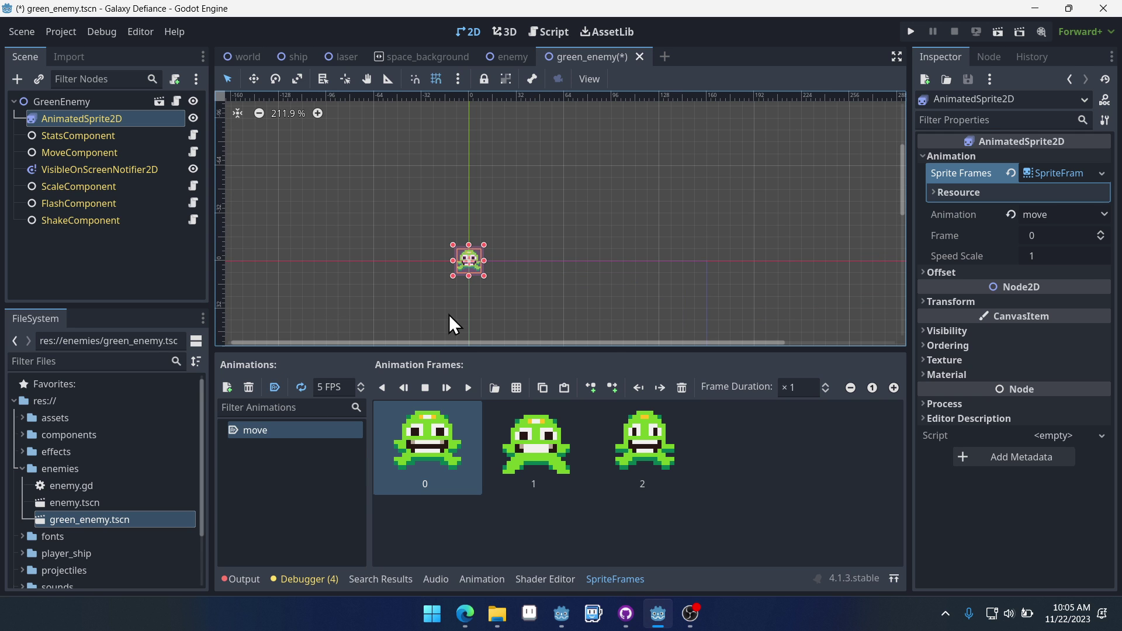
click(468, 388)
scroll(486, 224, up, 3)
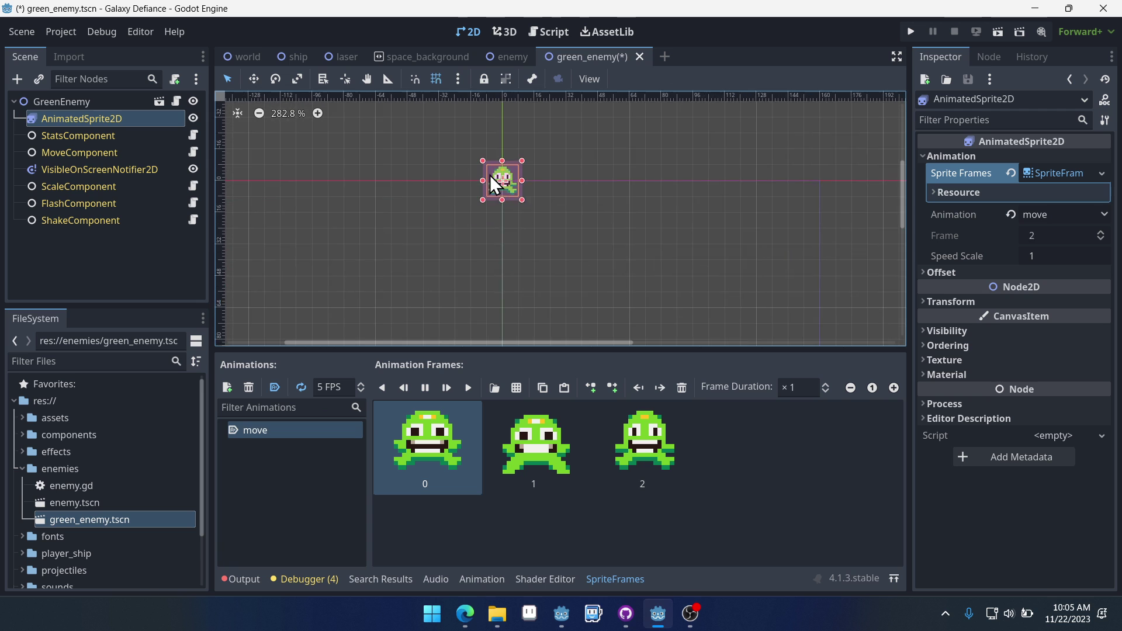
scroll(549, 158, up, 2)
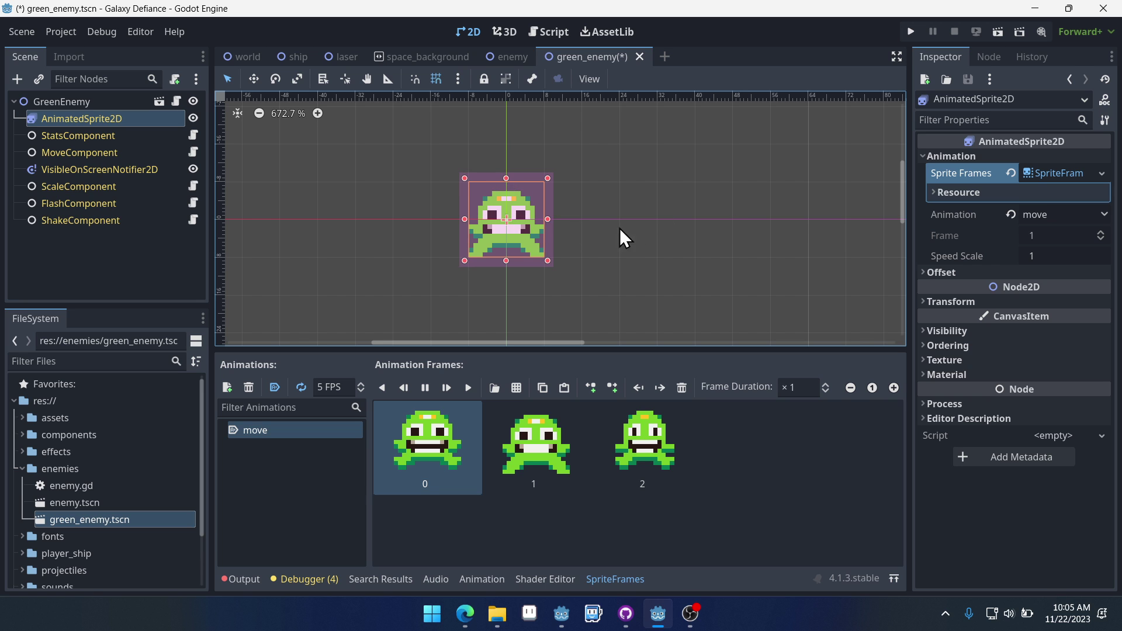
- Shrink the VisibleOnScreenNotifier2D area symmetrically in width and height to fit the green enemy sprite, and save the scene
click(97, 170)
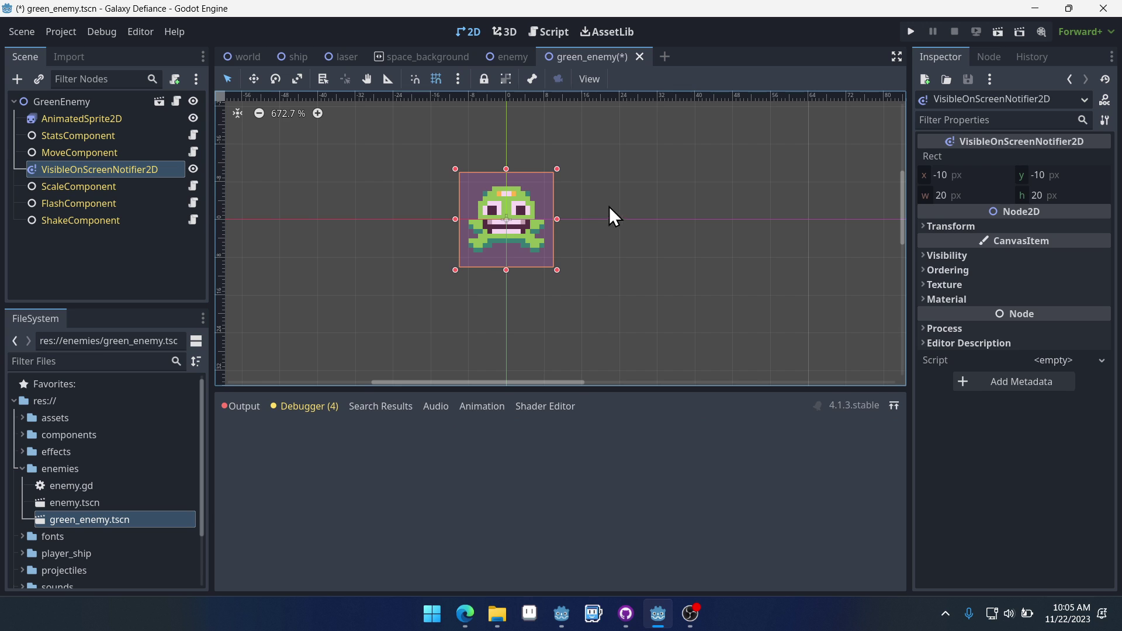
drag(556, 219, 464, 218)
drag(508, 271, 506, 260)
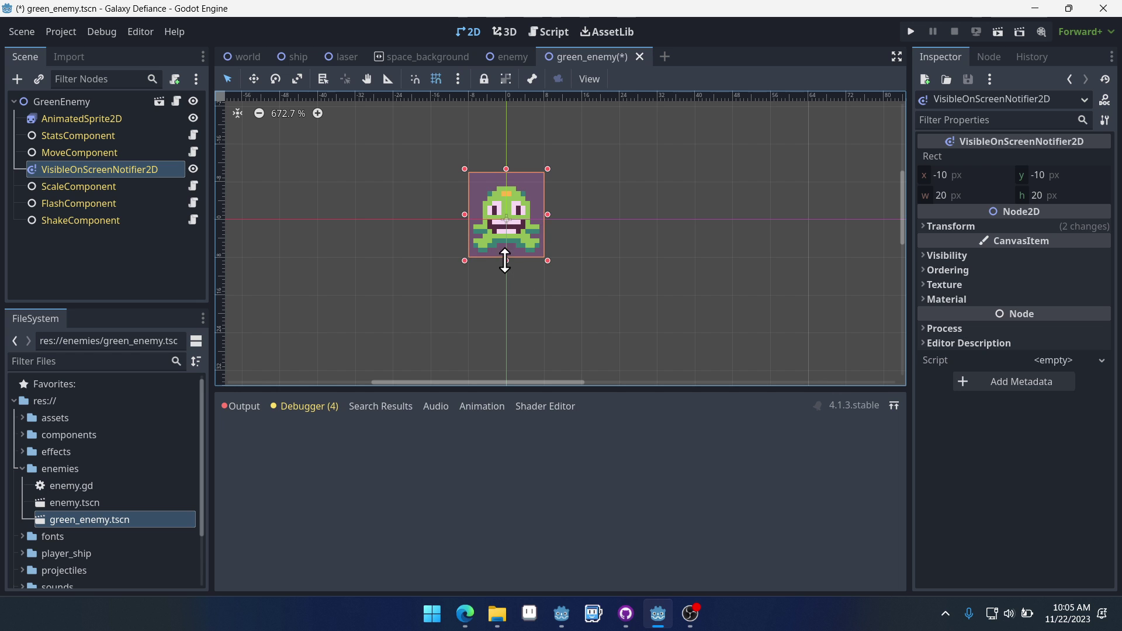
click(738, 192)
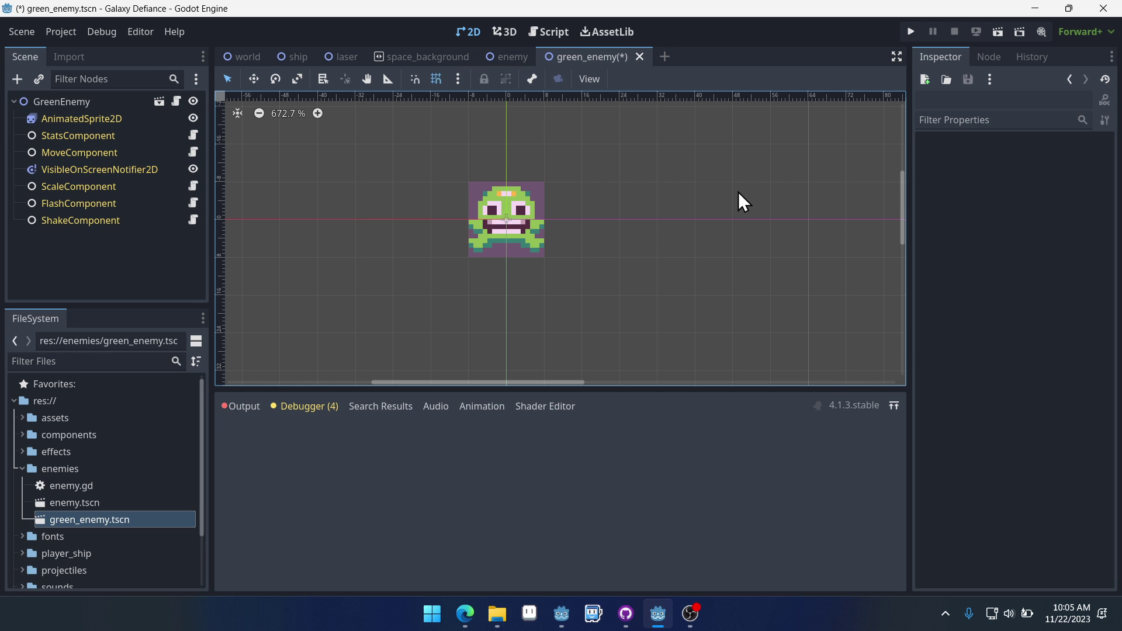
key(ctrl+s)
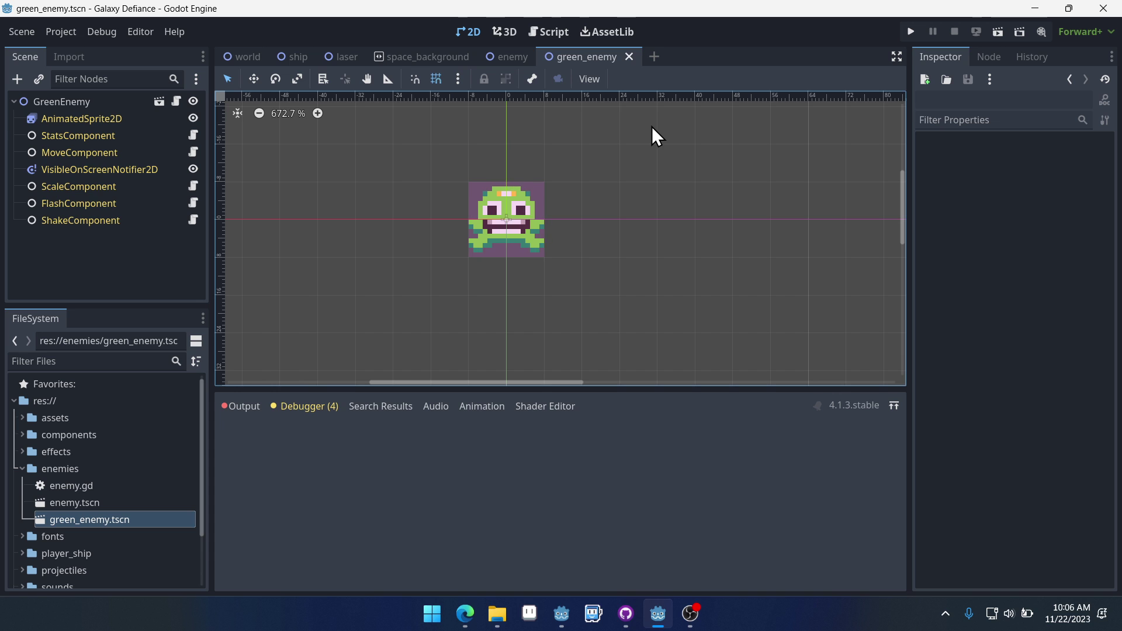
- In the base enemy scene, assign the Enemy root node as the MoveComponent's Actor
click(79, 152)
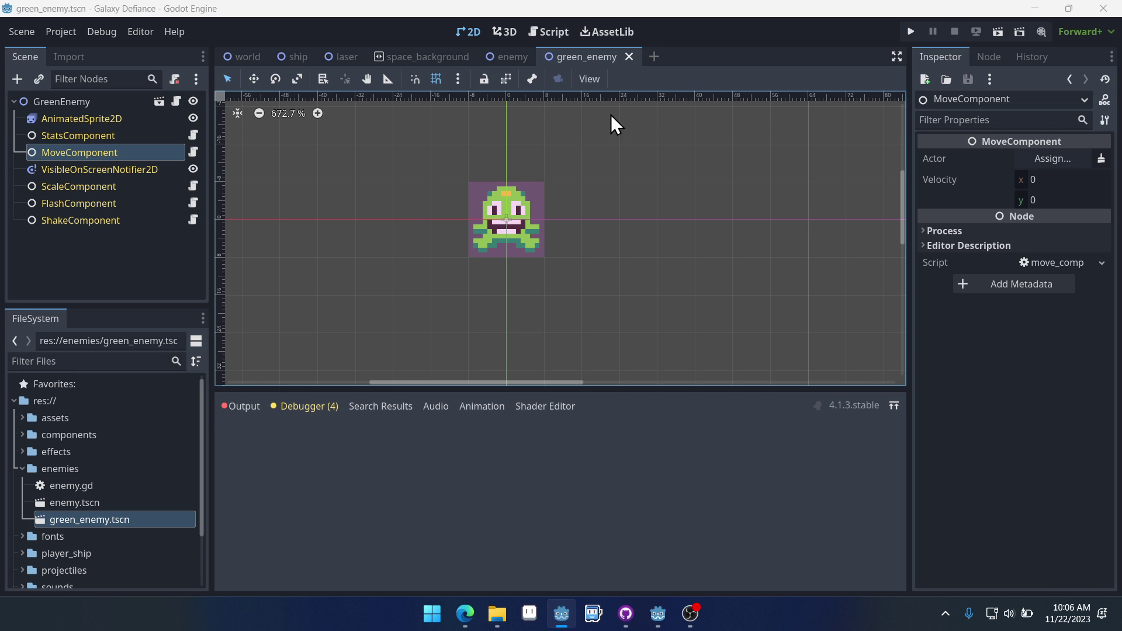
click(507, 56)
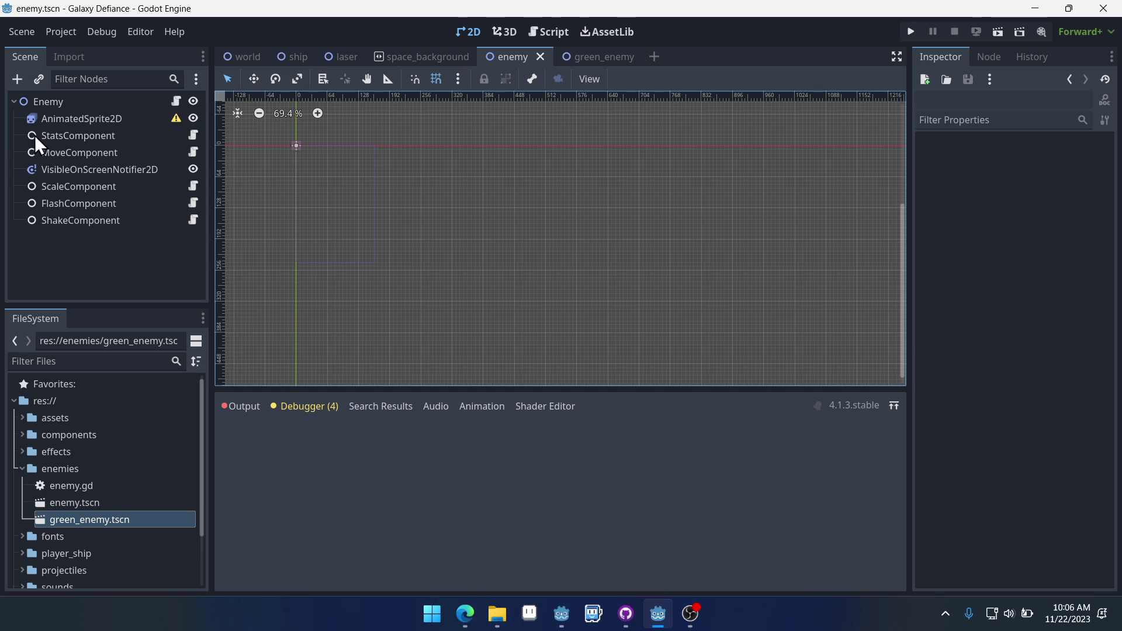
click(73, 154)
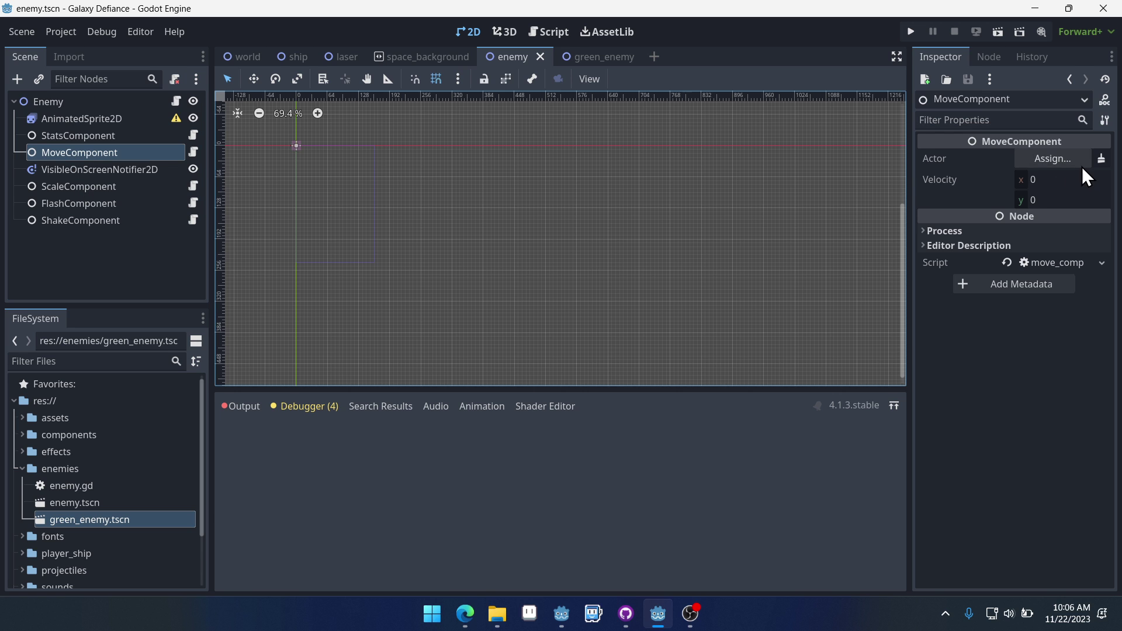
click(1065, 160)
double_click(496, 115)
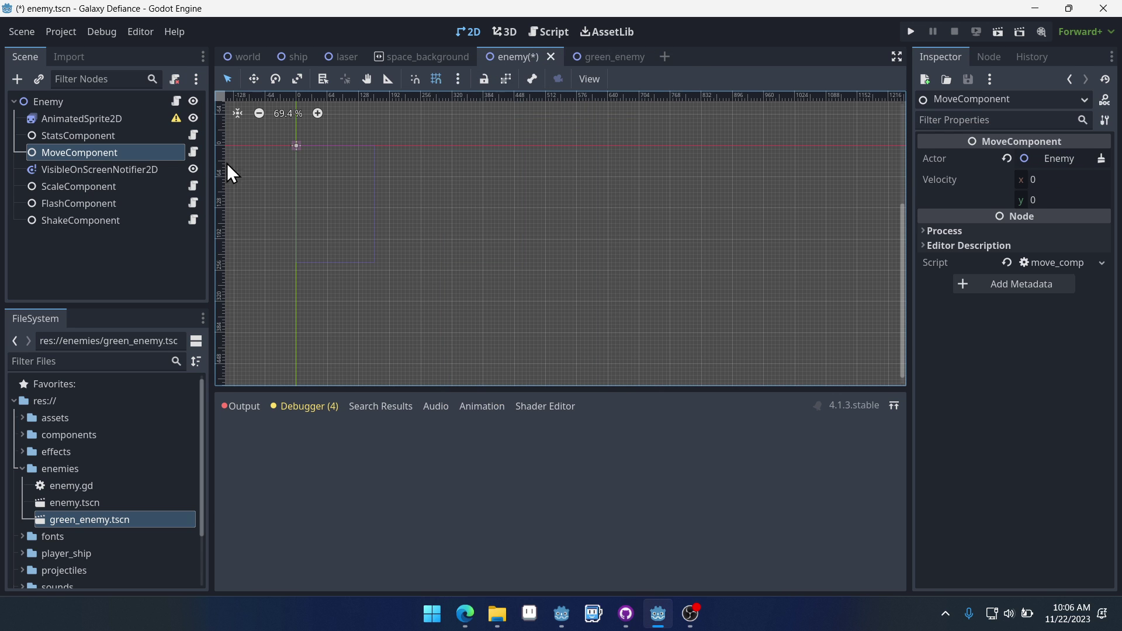
- Assign AnimatedSprite2D as the Sprite of both the ScaleComponent and the FlashComponent
click(90, 186)
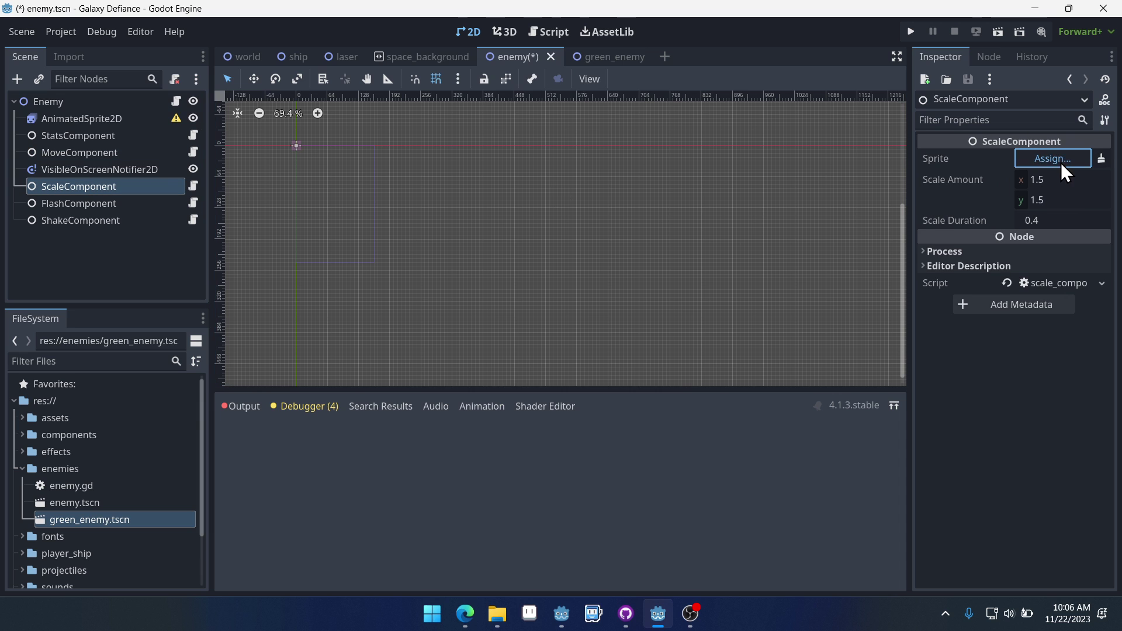
click(1059, 161)
double_click(524, 131)
click(104, 201)
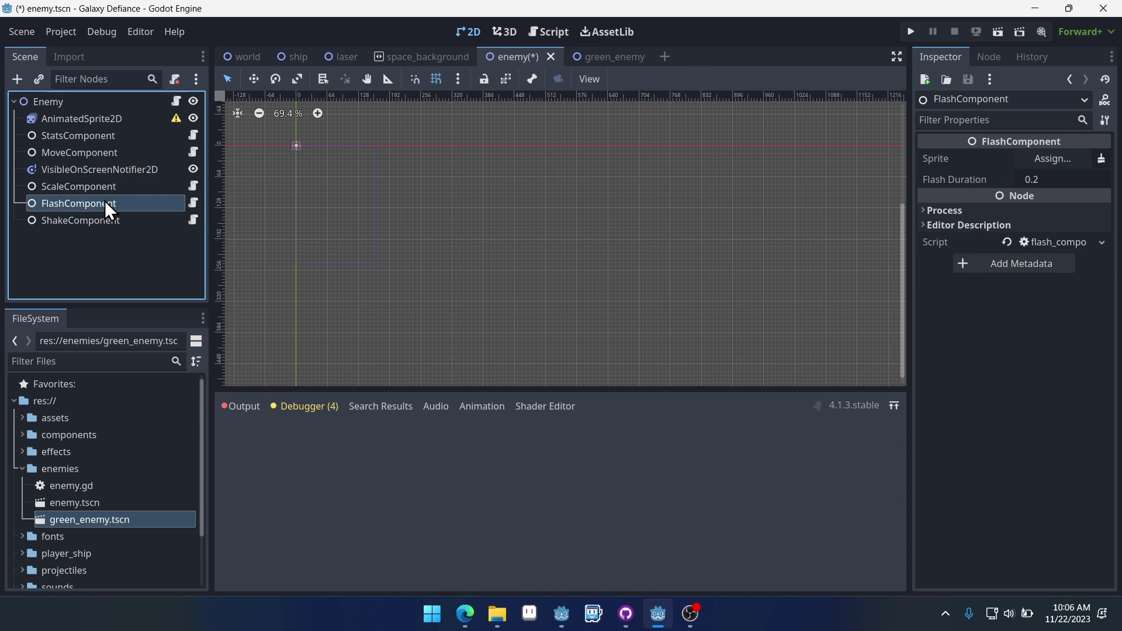
click(1036, 164)
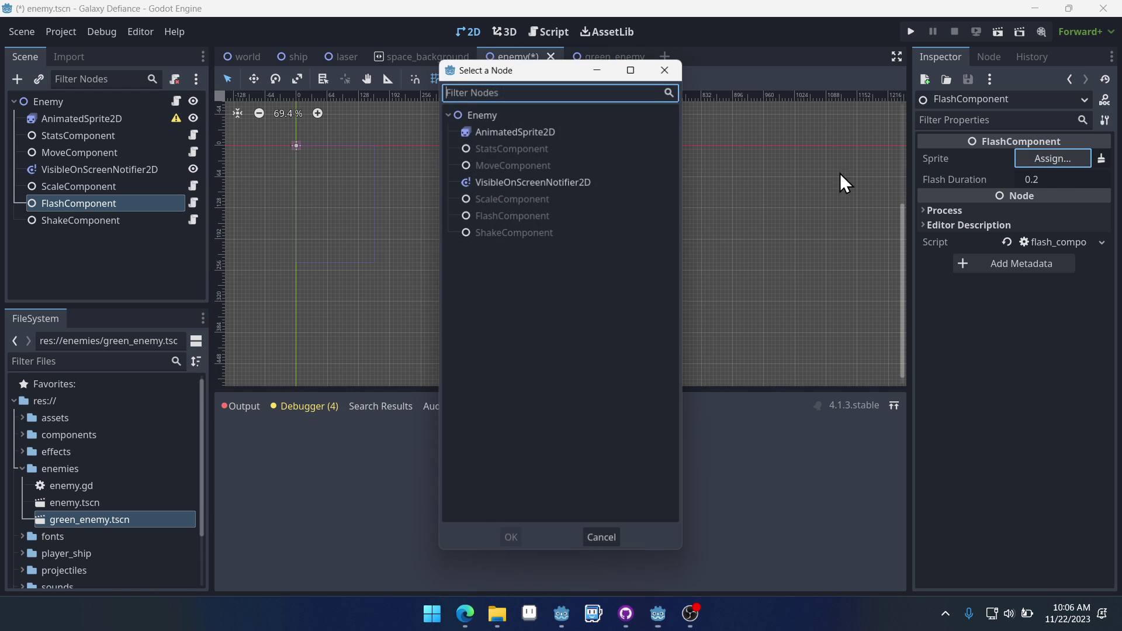
double_click(510, 130)
- Assign AnimatedSprite2D as the ShakeComponent's Node and review the Sprite assignments of the FlashComponent and ScaleComponent
click(111, 221)
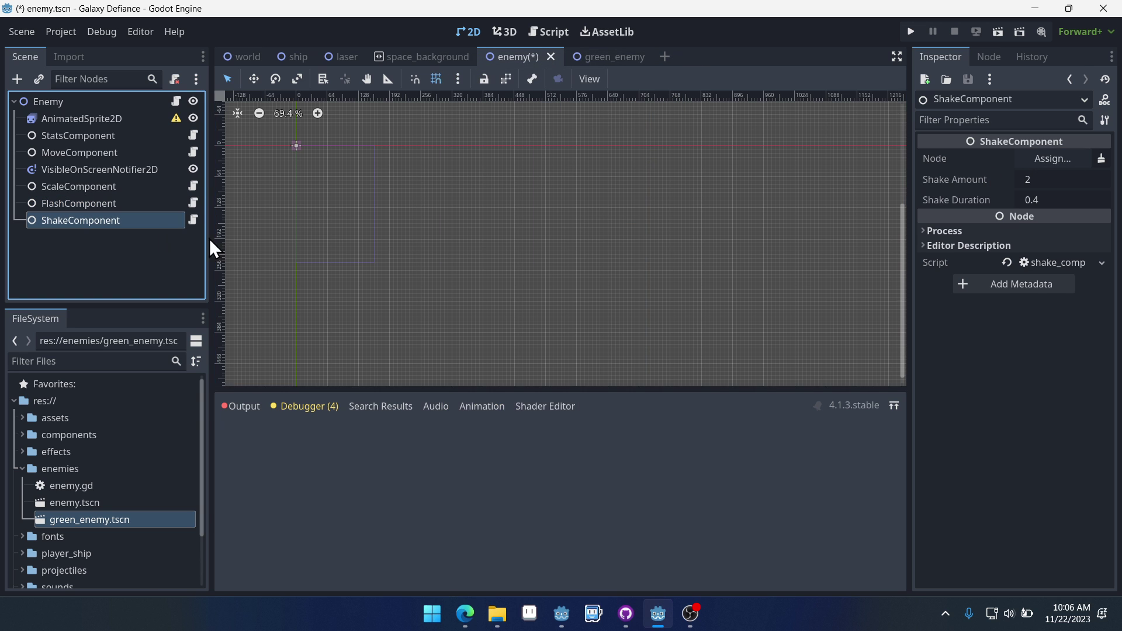
click(1047, 166)
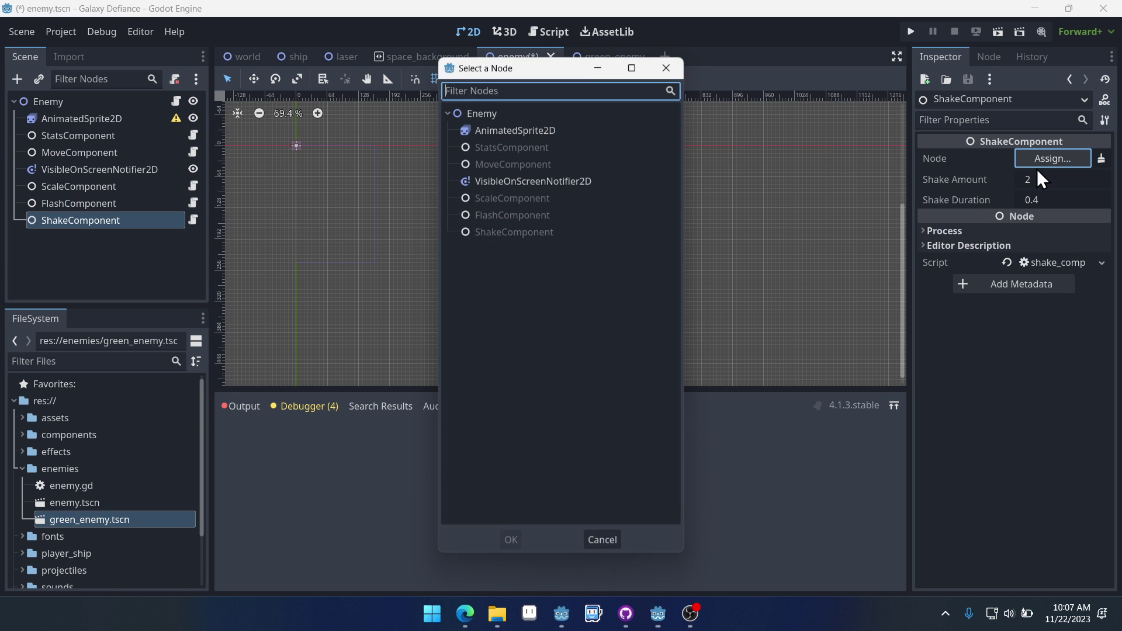
double_click(520, 132)
click(89, 203)
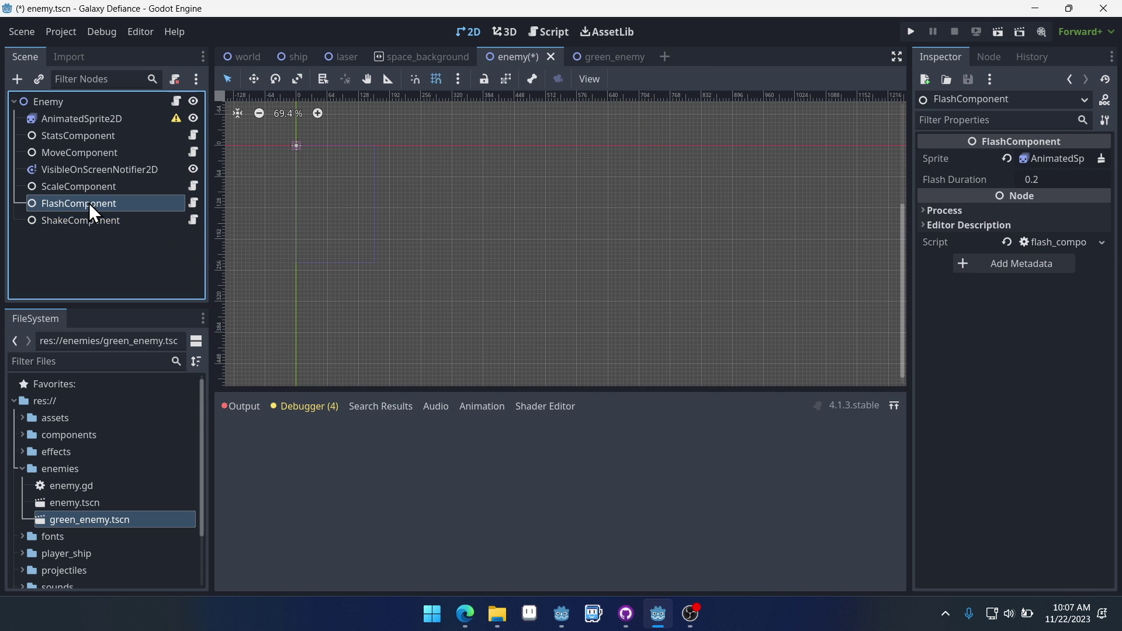
click(84, 187)
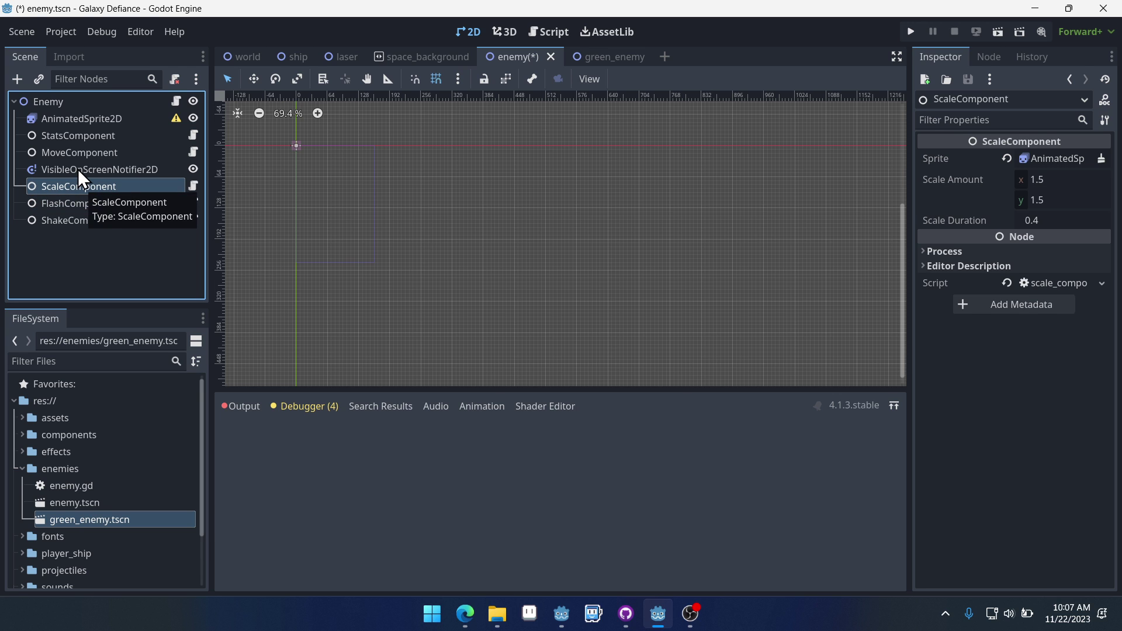
- Review the base enemy's MoveComponent, StatsComponent and AnimatedSprite2D properties and save the enemy scene
click(76, 153)
click(75, 140)
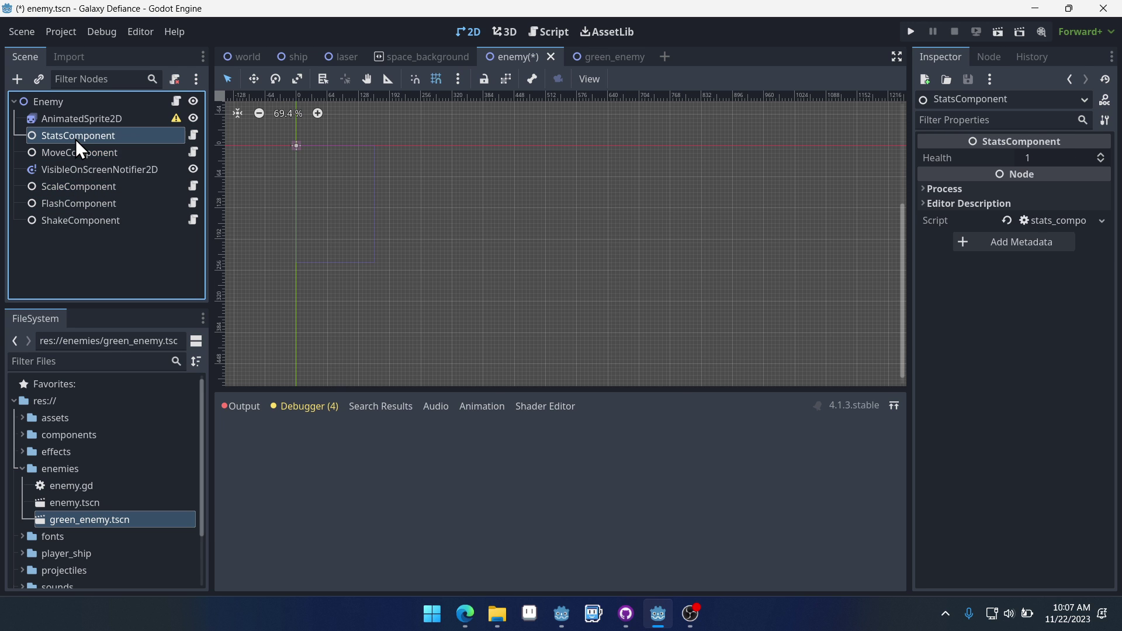
click(81, 119)
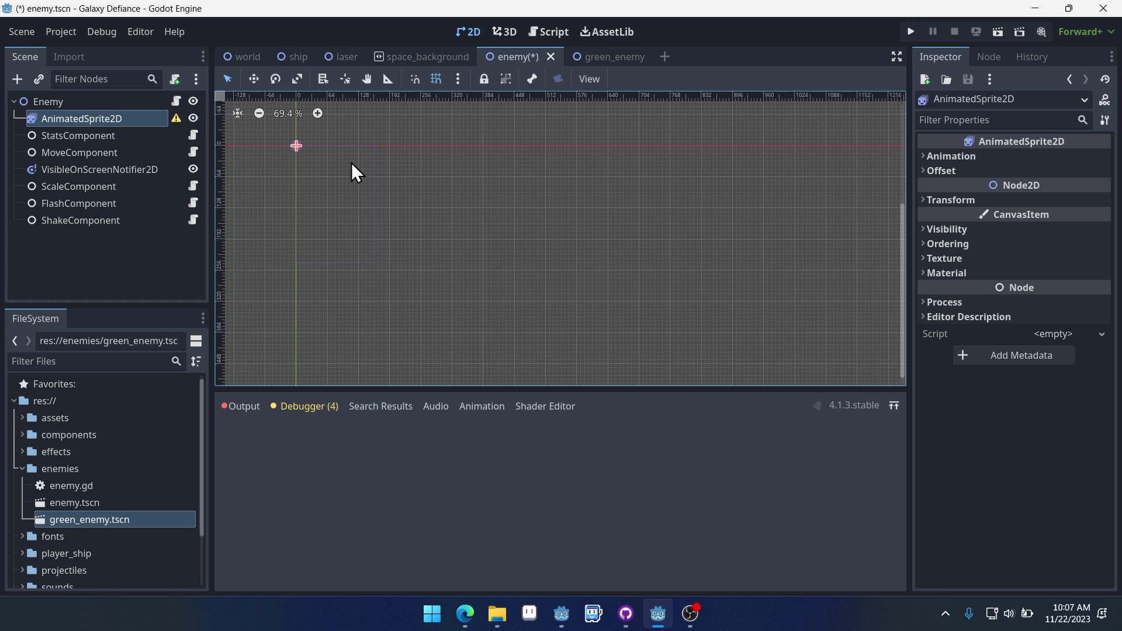
key(ctrl+s)
- In the green enemy scene, set the MoveComponent's vertical velocity to 40 and save the scene
click(608, 56)
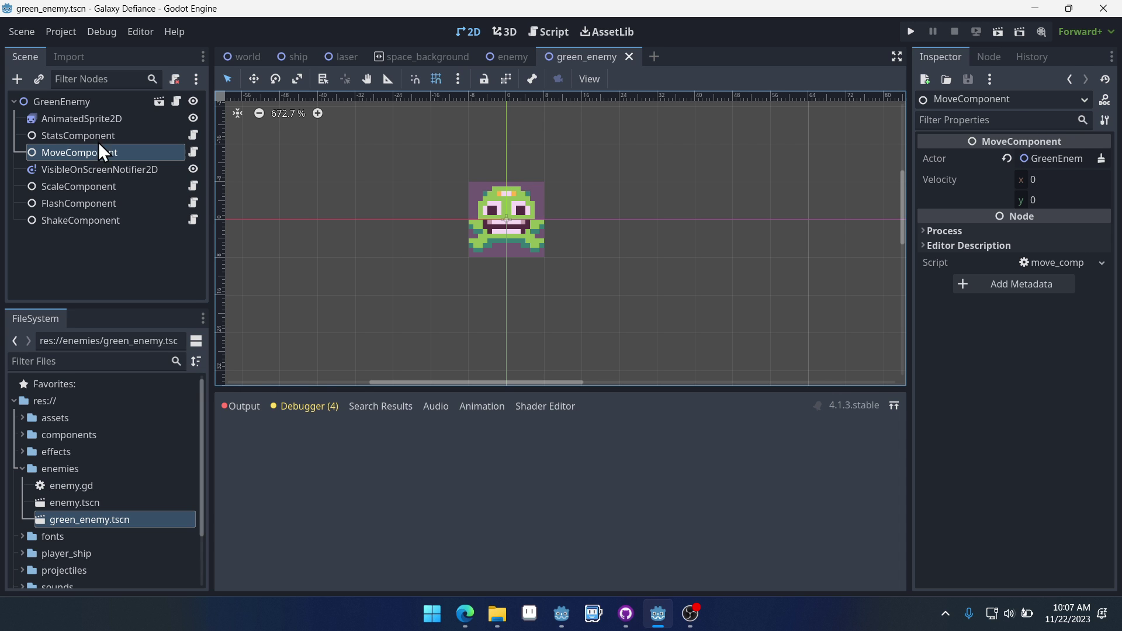
click(1047, 201)
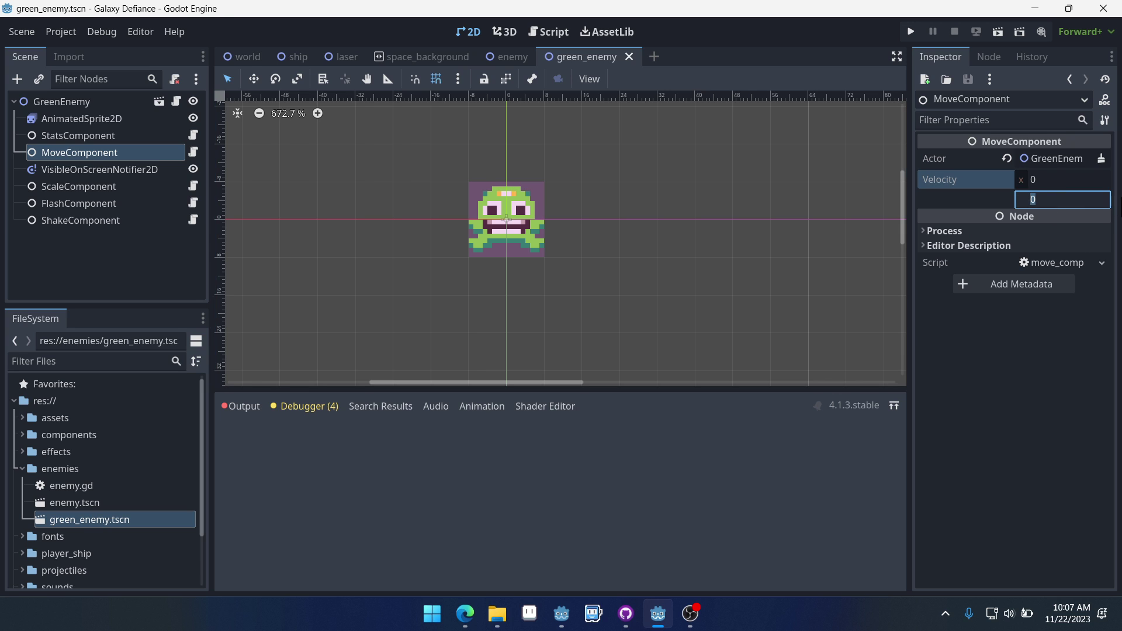
text(40)
key(Return)
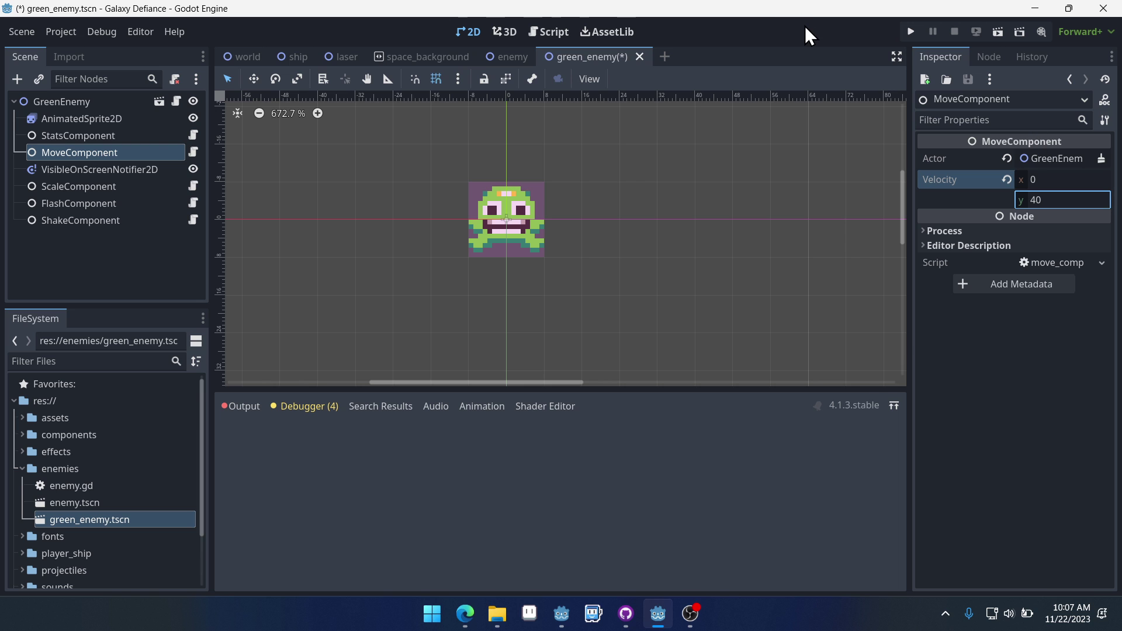
key(ctrl+s)
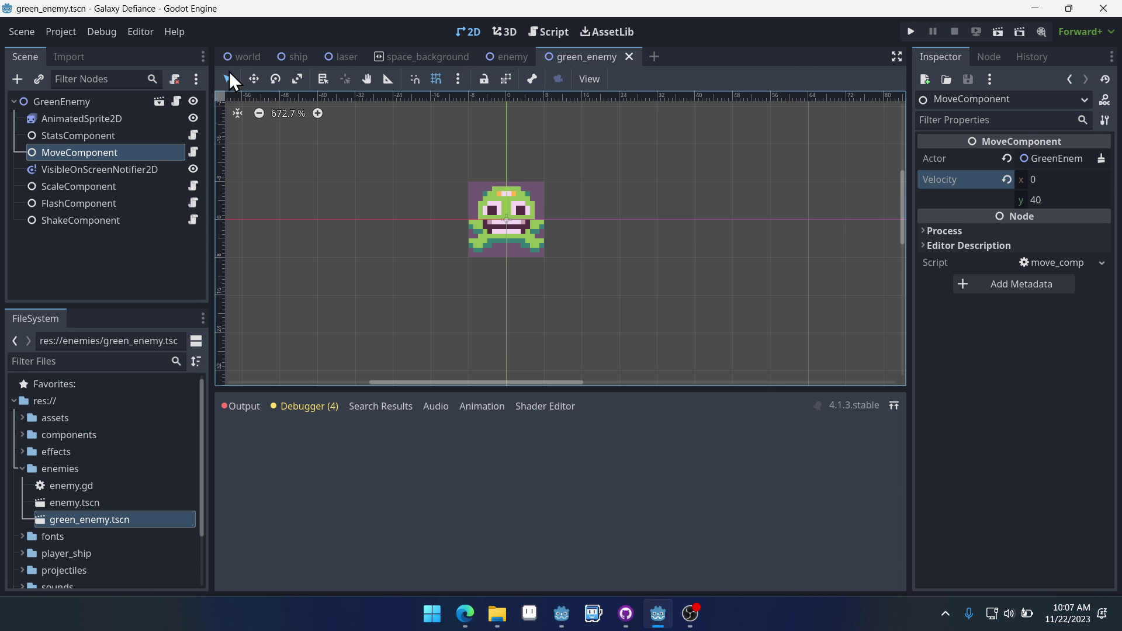
- Place three green enemy instances at separate spots above the ship in the world scene and save it
click(242, 56)
scroll(543, 269, down, 1)
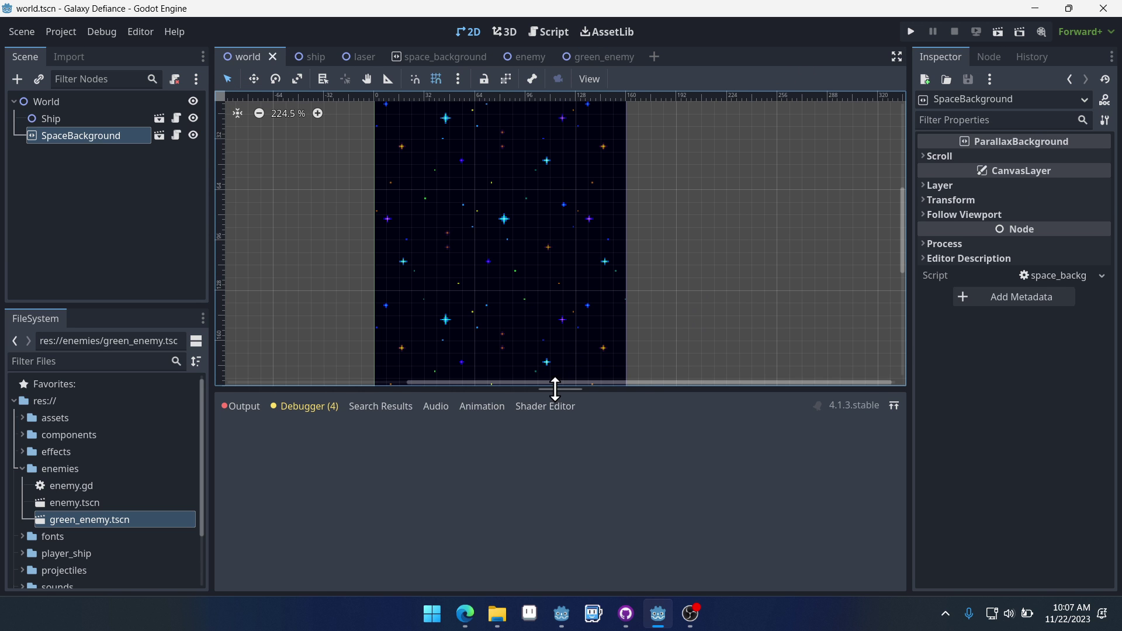
drag(556, 388, 556, 570)
middle_drag(556, 293, 590, 377)
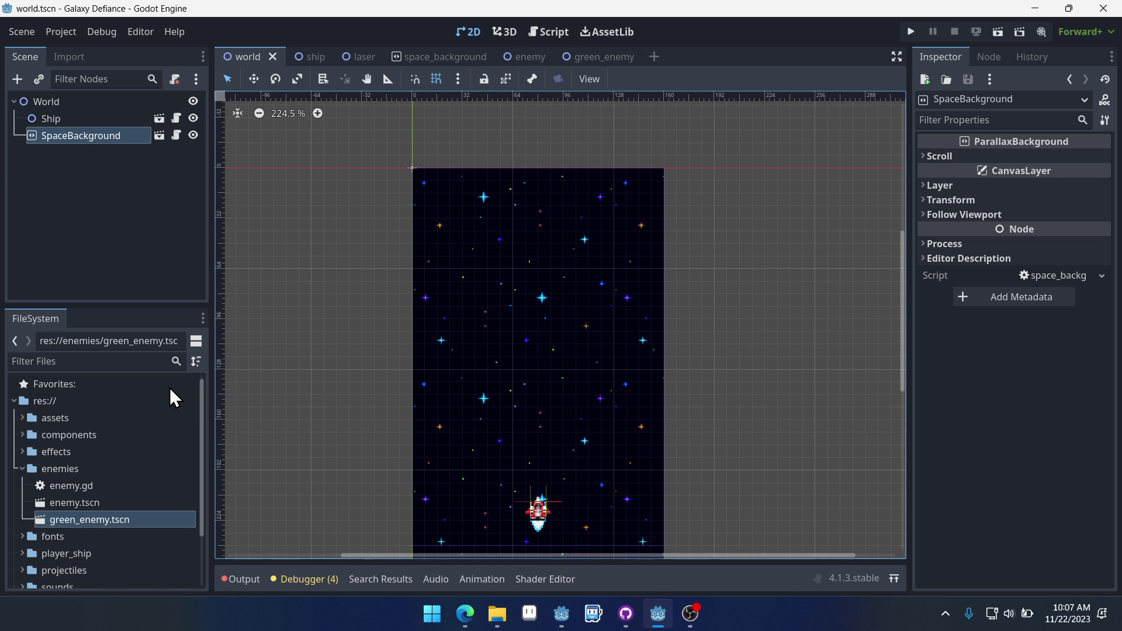
drag(96, 520, 518, 291)
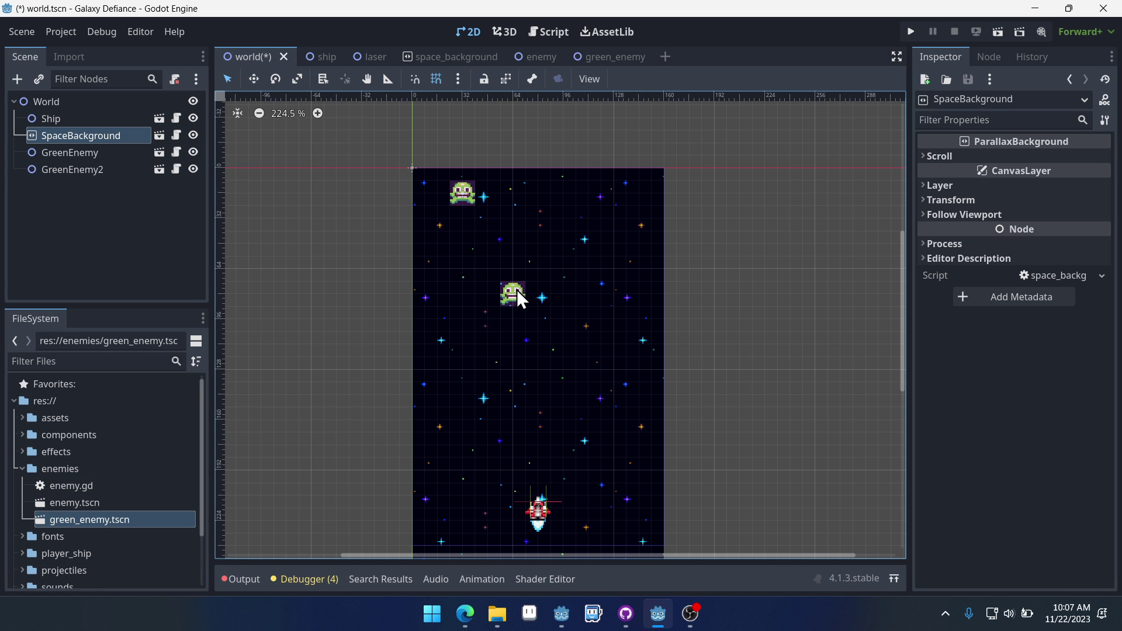
drag(159, 516, 615, 220)
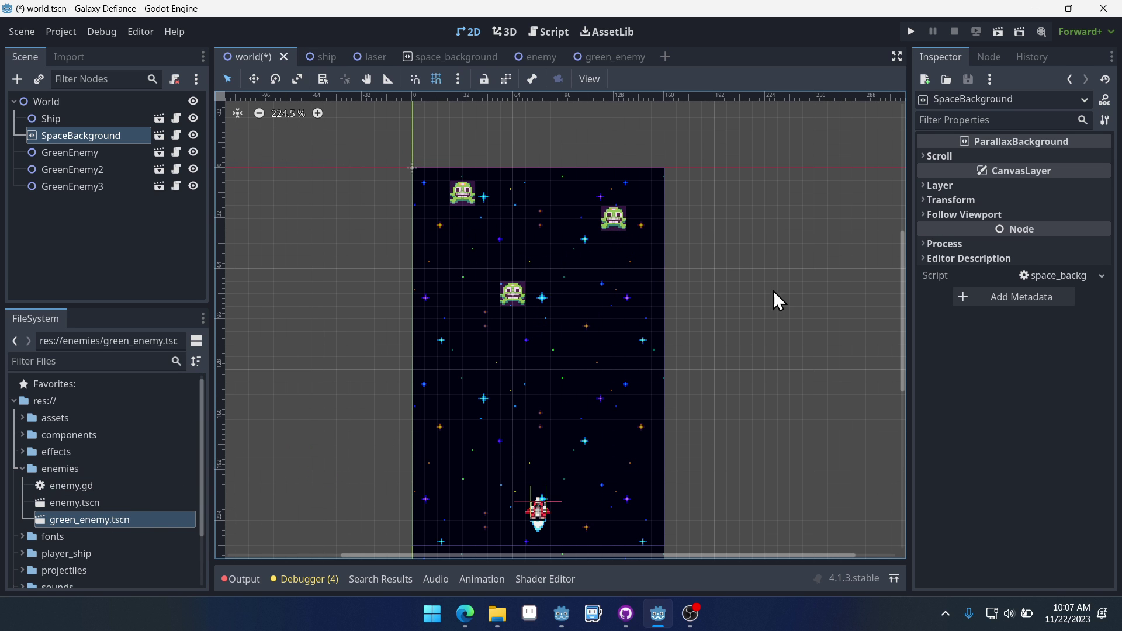
key(ctrl+s)
- Run the game, steer the ship sideways while firing to test the descending green enemies, and close the game
click(911, 31)
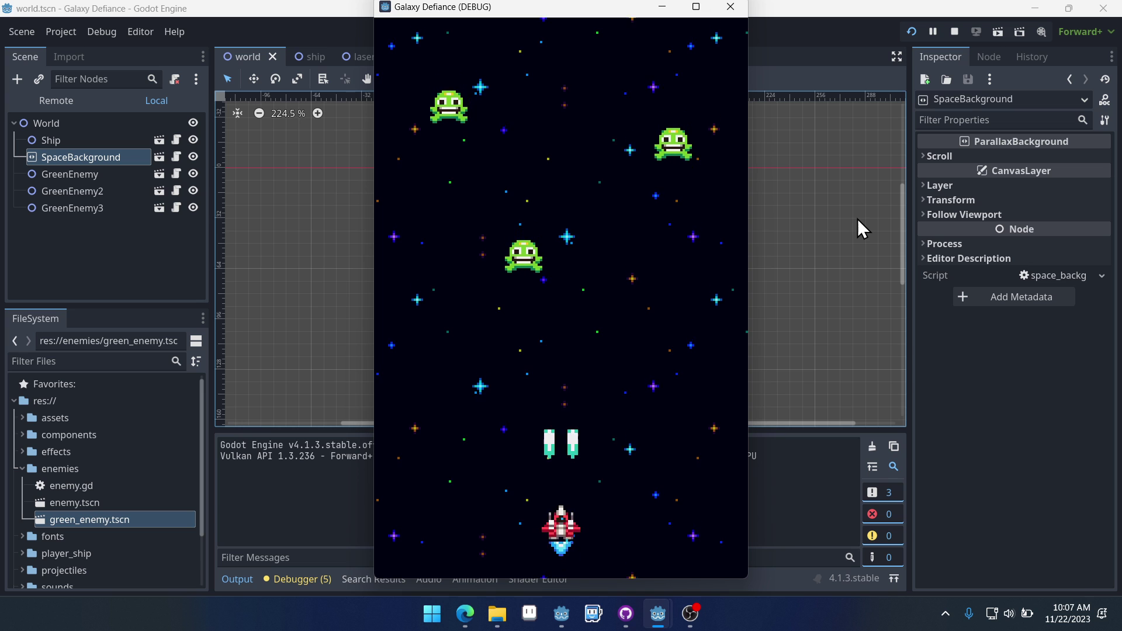
key(Left)
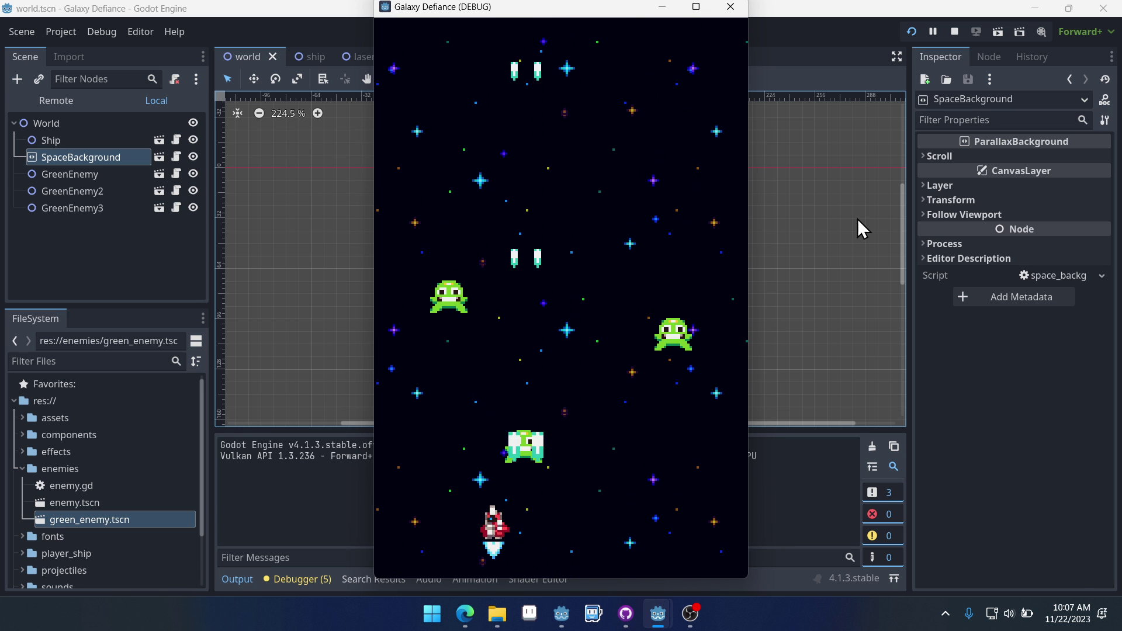
key(Right)
key(Left)
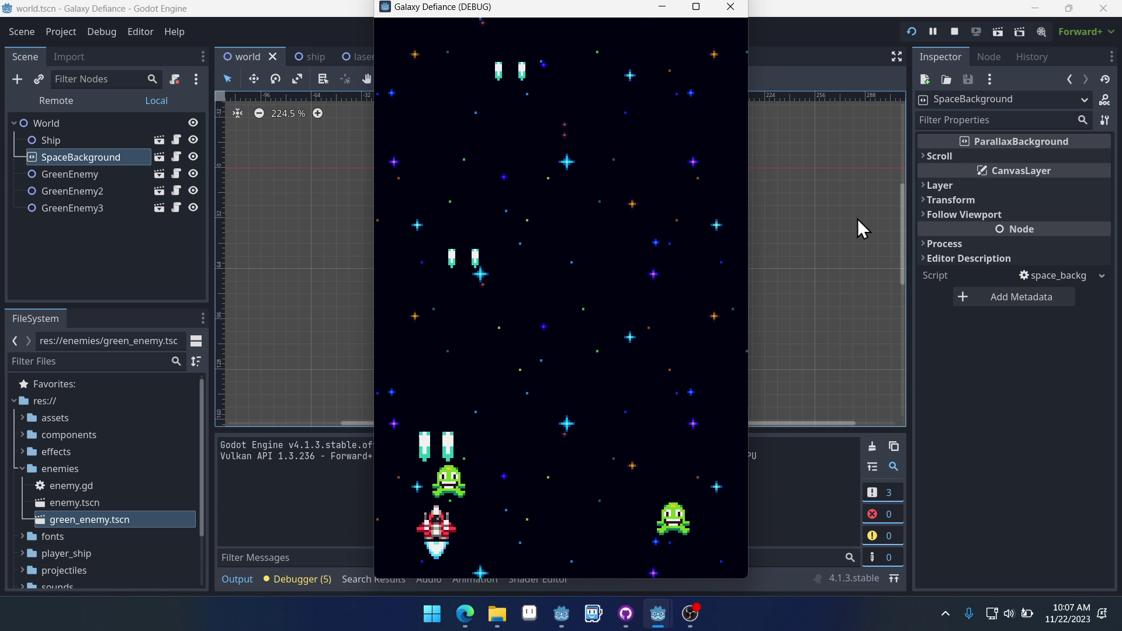
key(Right)
key(Right)
key(Left)
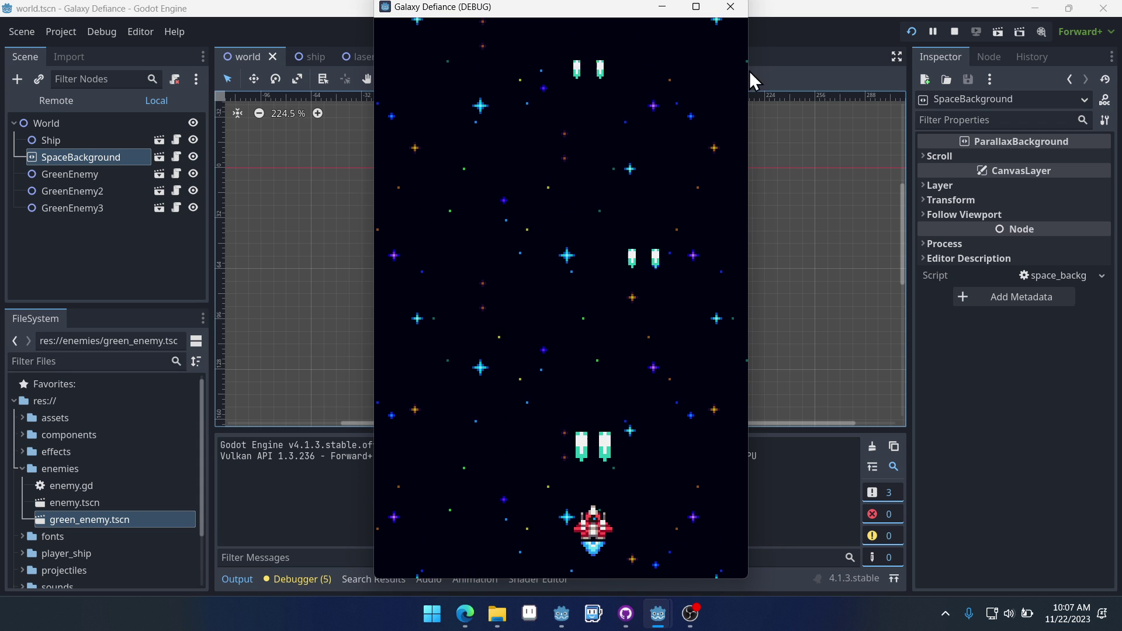
click(730, 7)
key(ctrl+s)
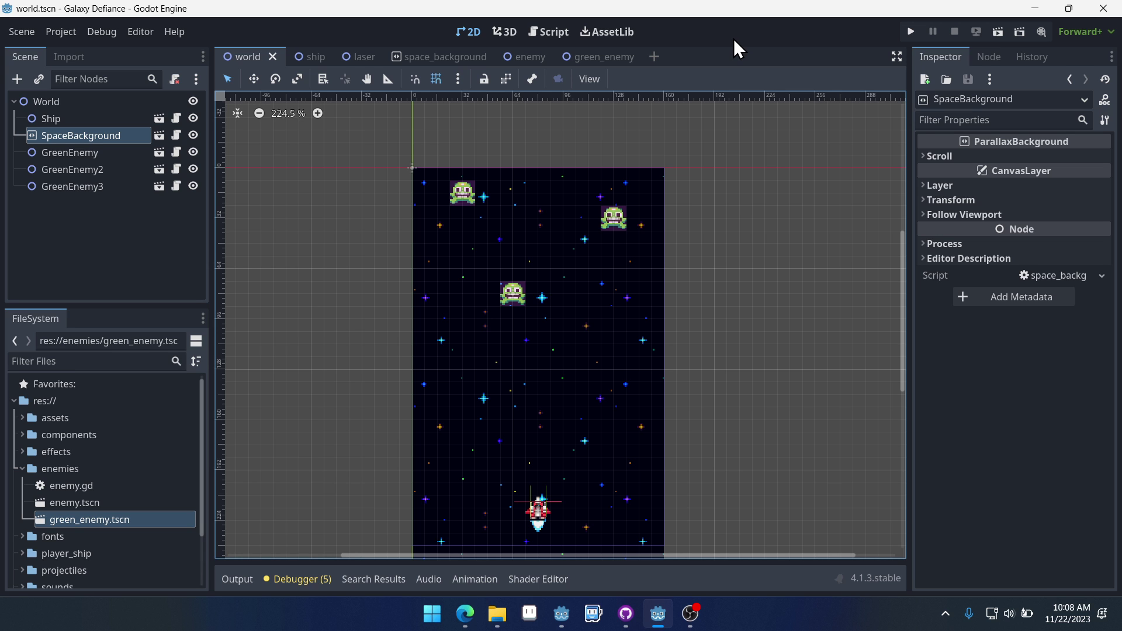
- In the green enemy scene, set the StatsComponent's Health to 3 and save the scene
click(589, 57)
click(64, 135)
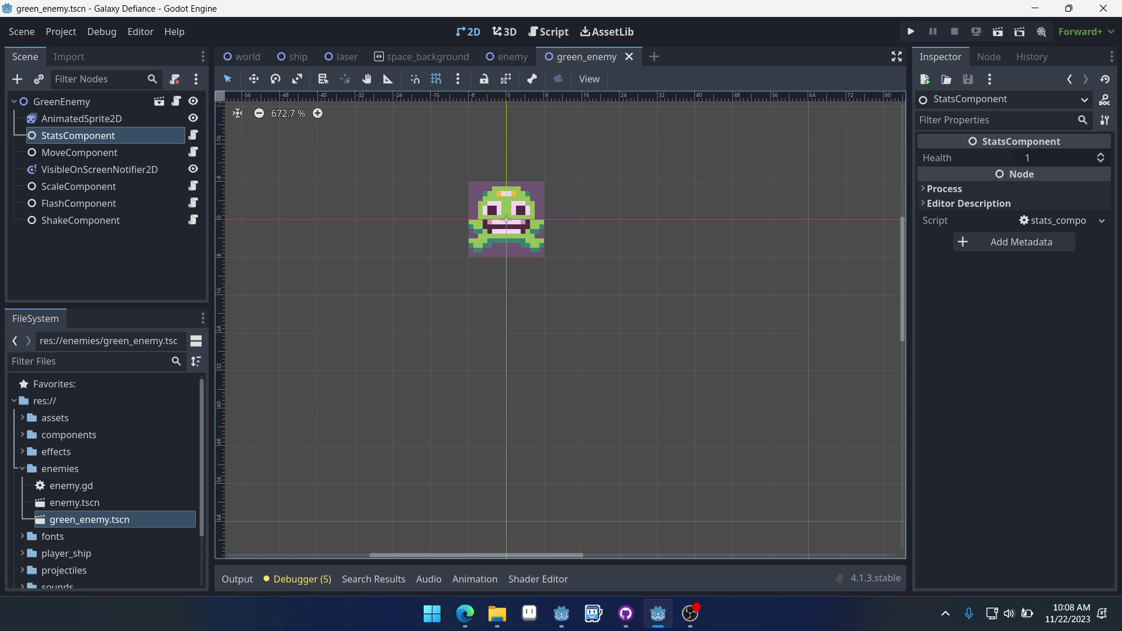
key(alt+Tab)
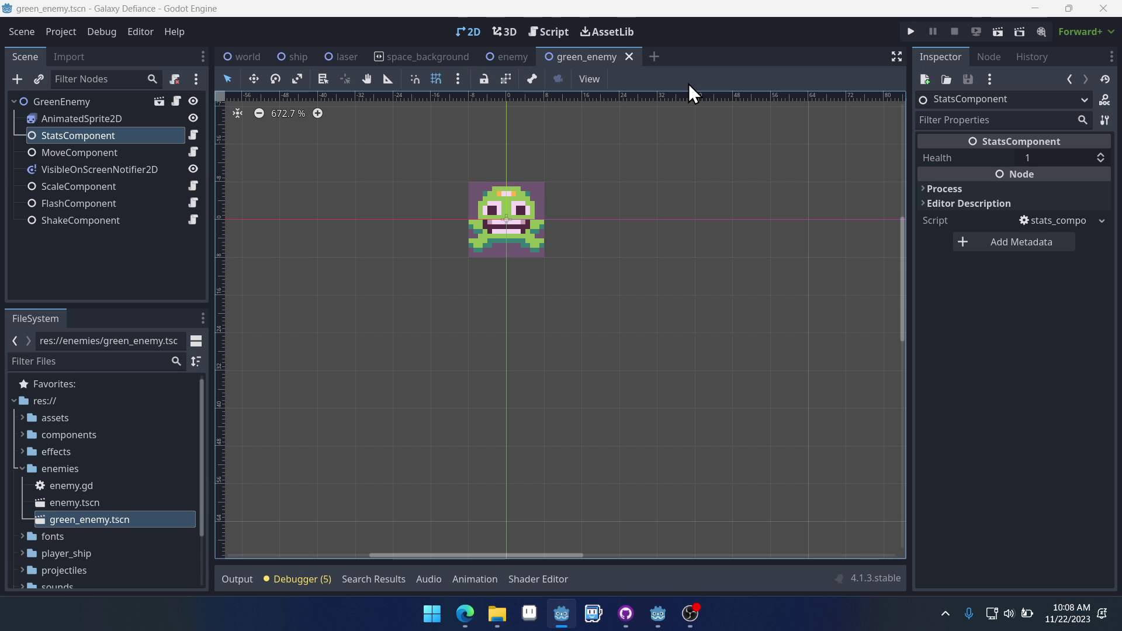
click(117, 119)
click(119, 137)
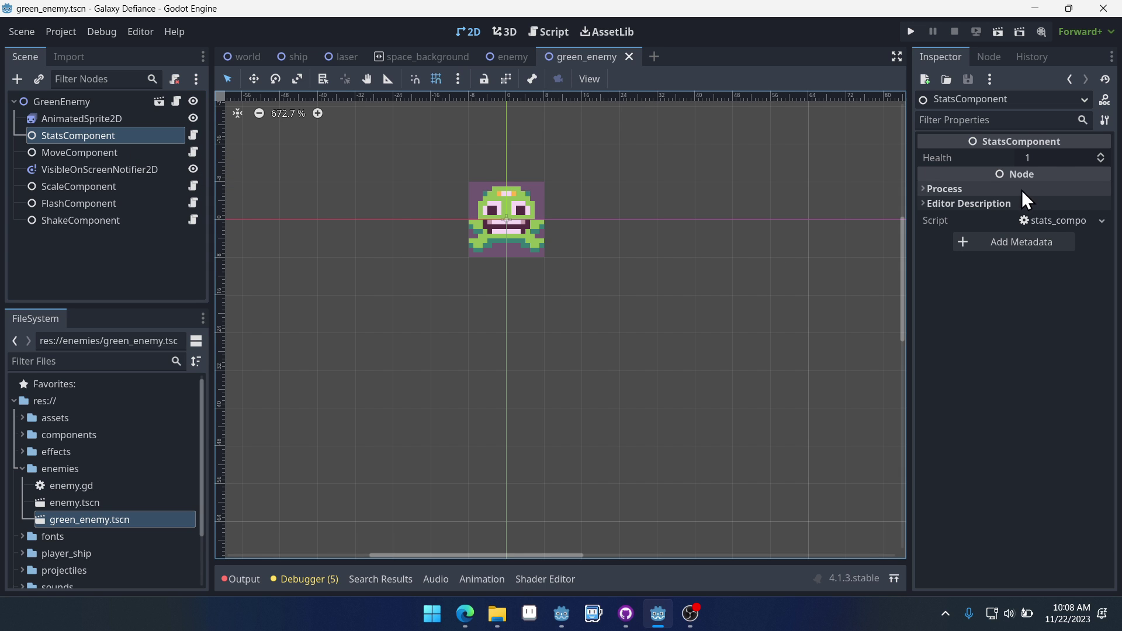
click(1058, 158)
text(3)
key(Return)
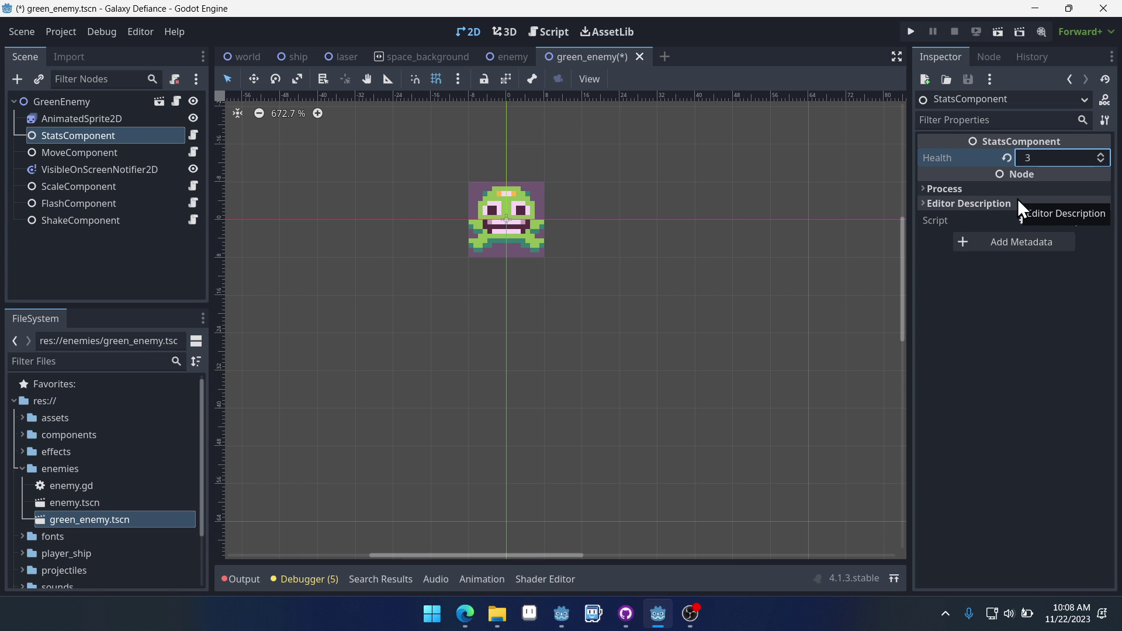
key(ctrl+s)
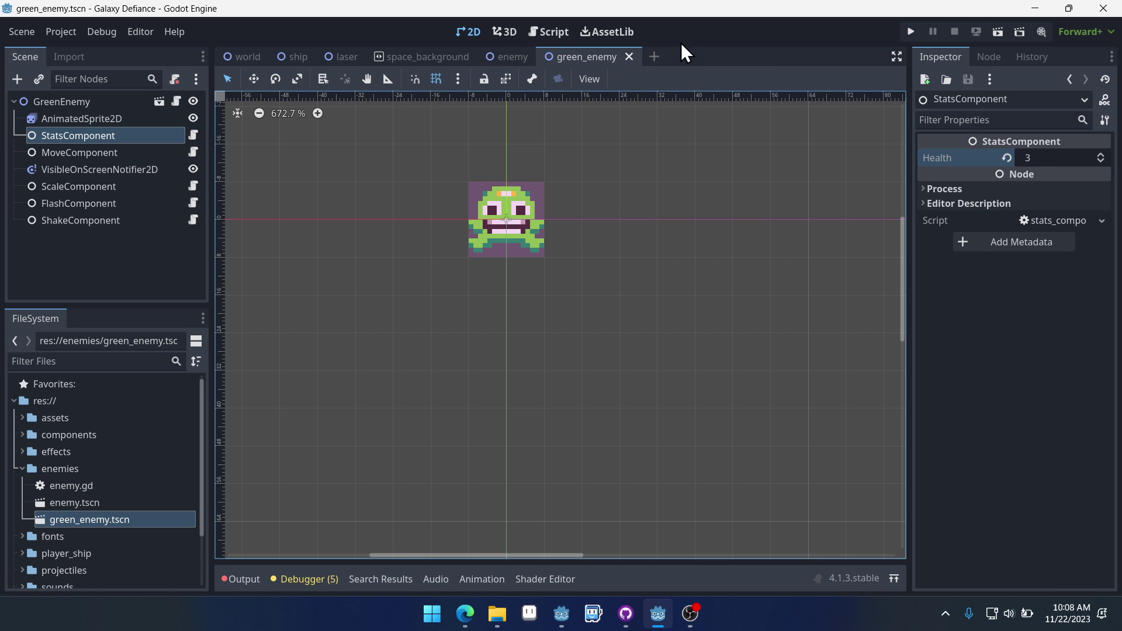
- Examine the base enemy scene's StatsComponent and root node properties, and return to the green enemy scene
click(507, 56)
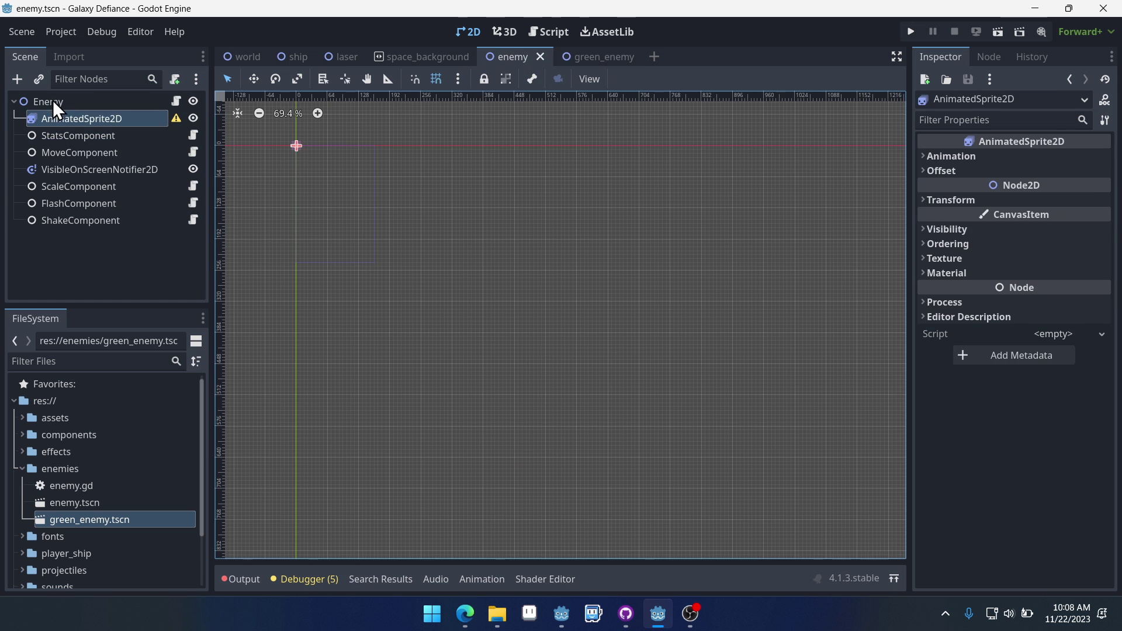
click(53, 101)
click(69, 135)
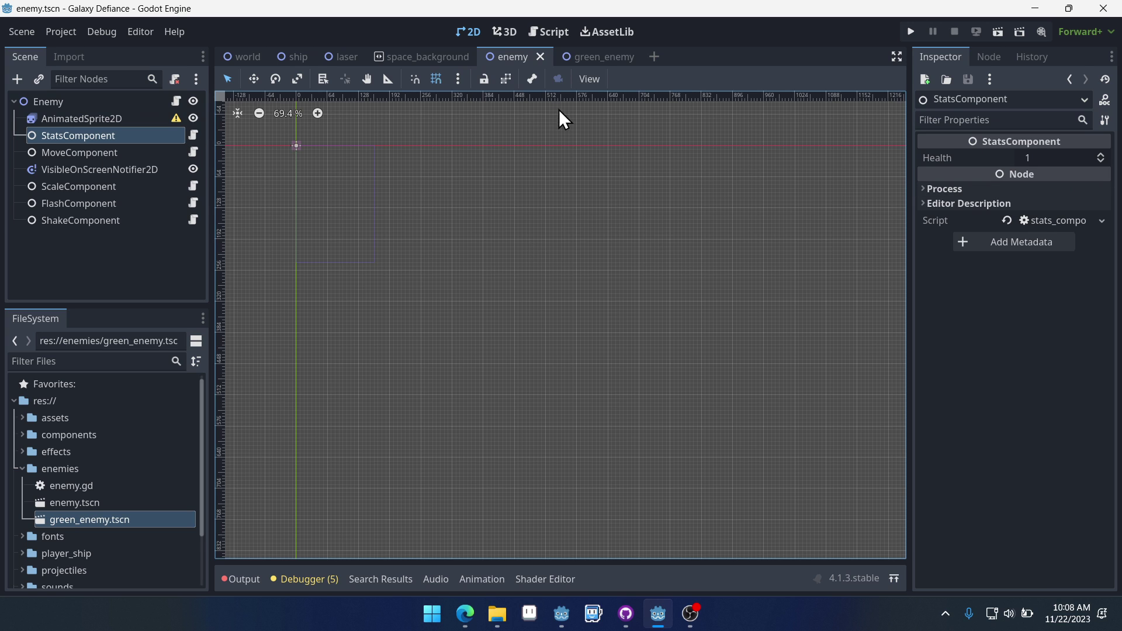
click(109, 103)
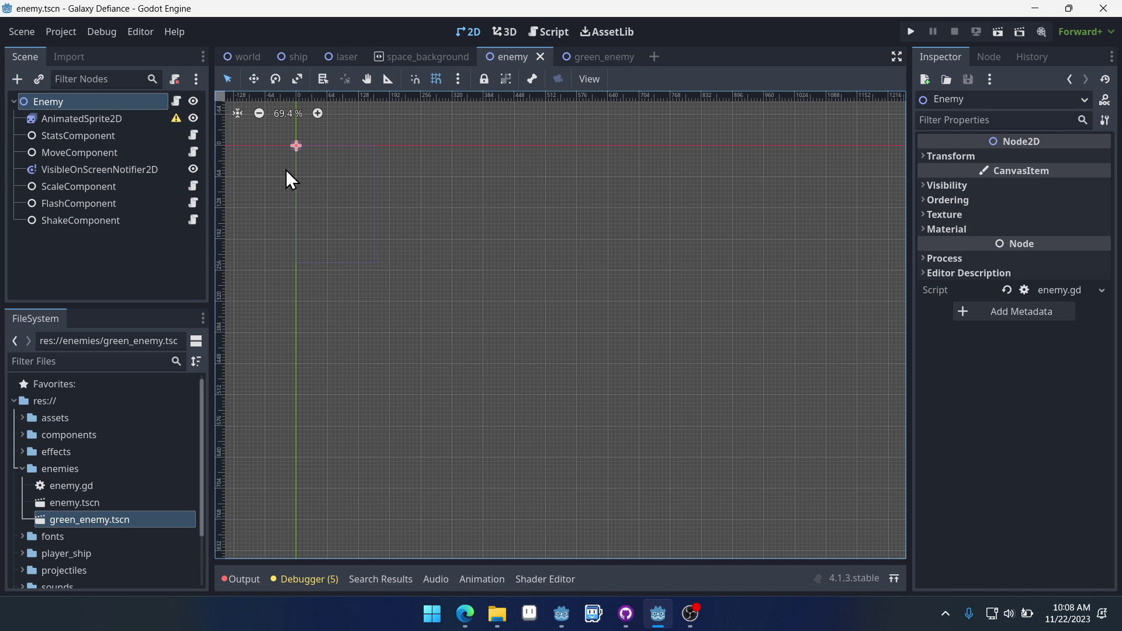
click(615, 56)
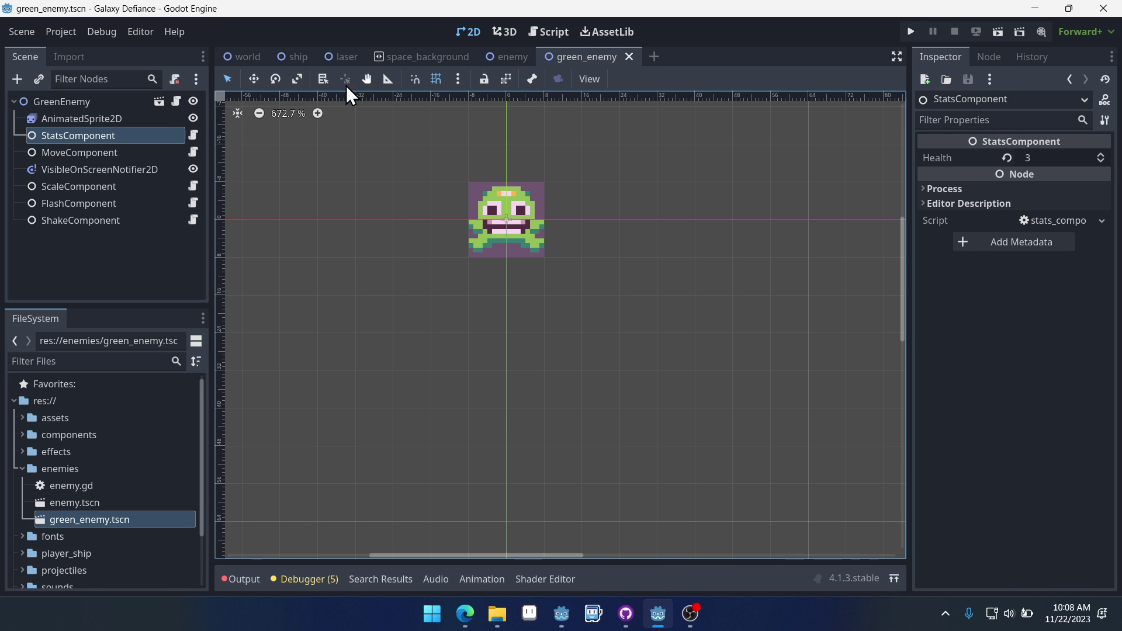